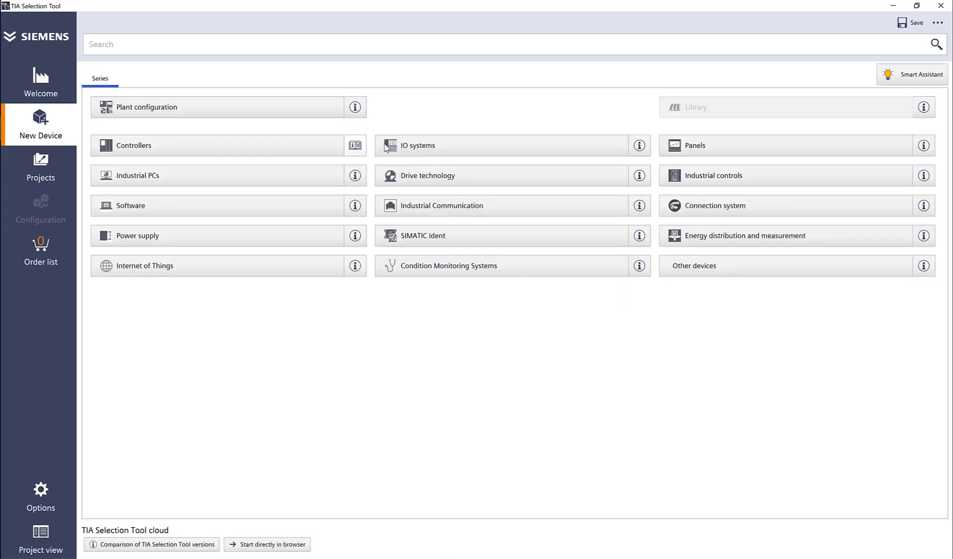
Browse the controller families in the Basic, Advanced, Distributed, Software and Logic module LOGO! categories
left_click(242, 149)
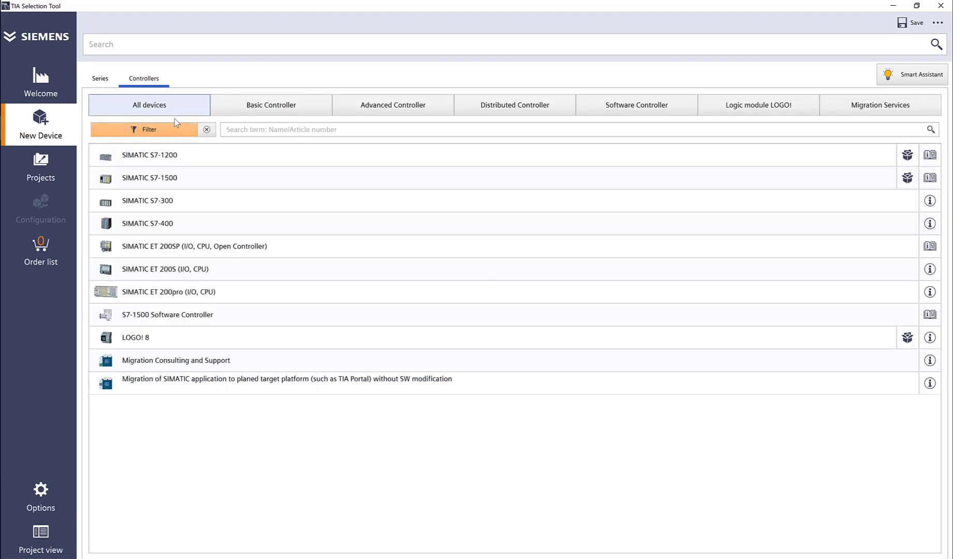
left_click(275, 108)
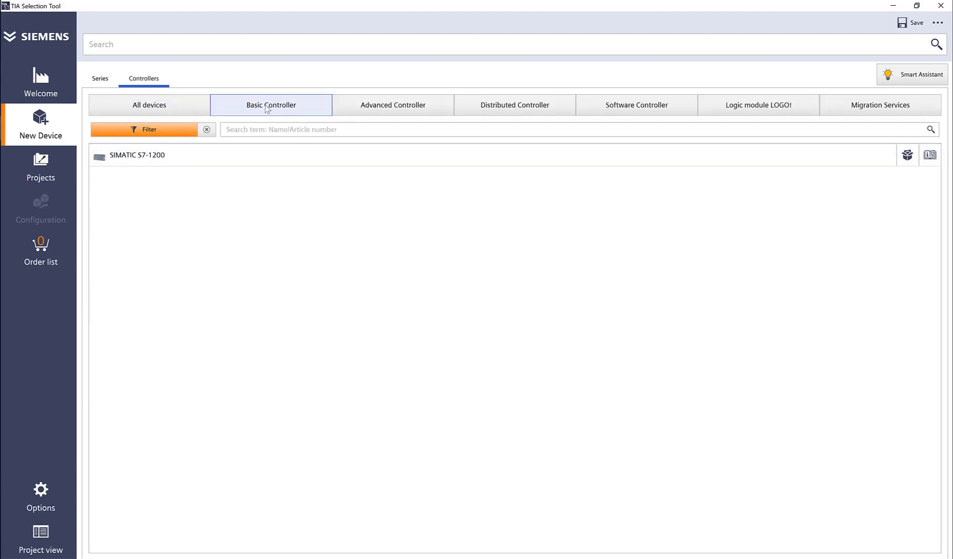
left_click(386, 110)
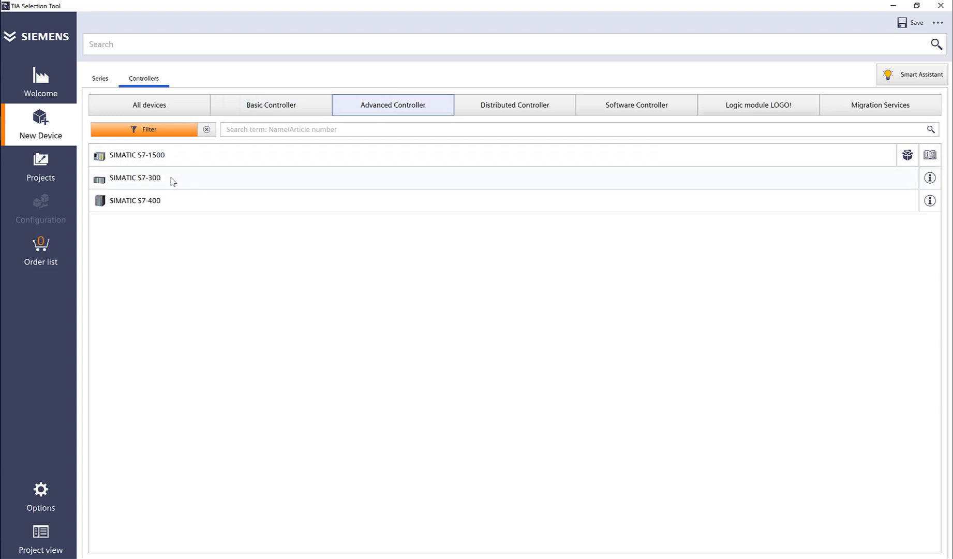
left_click(494, 108)
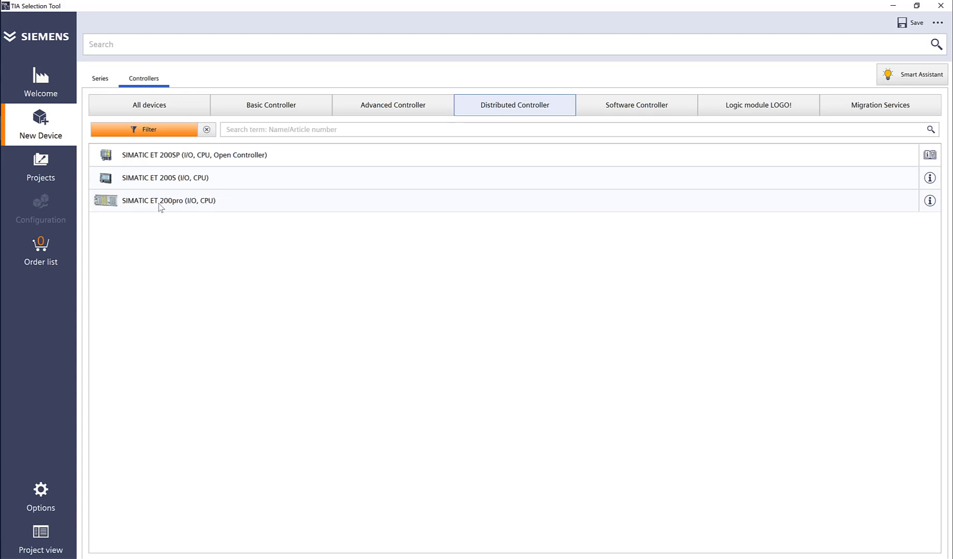
left_click(636, 106)
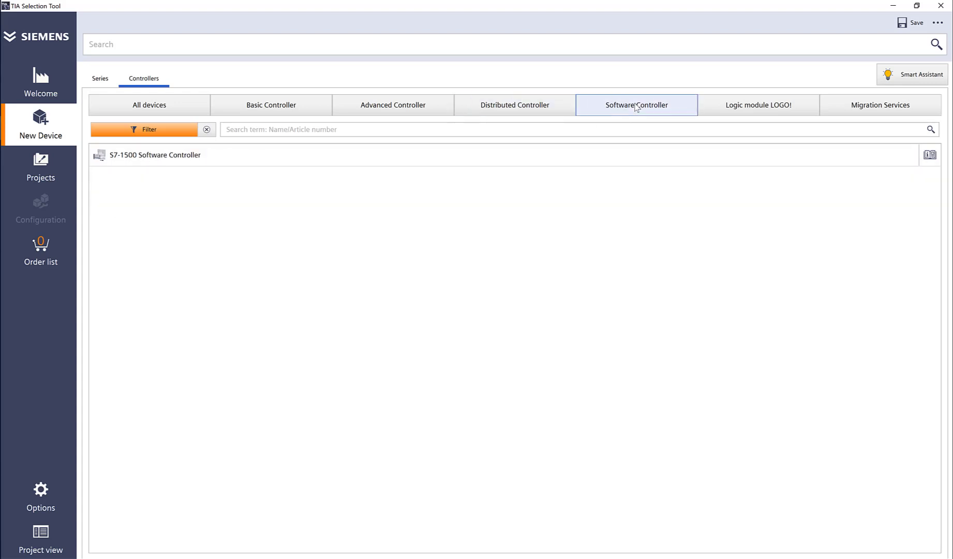
left_click(724, 105)
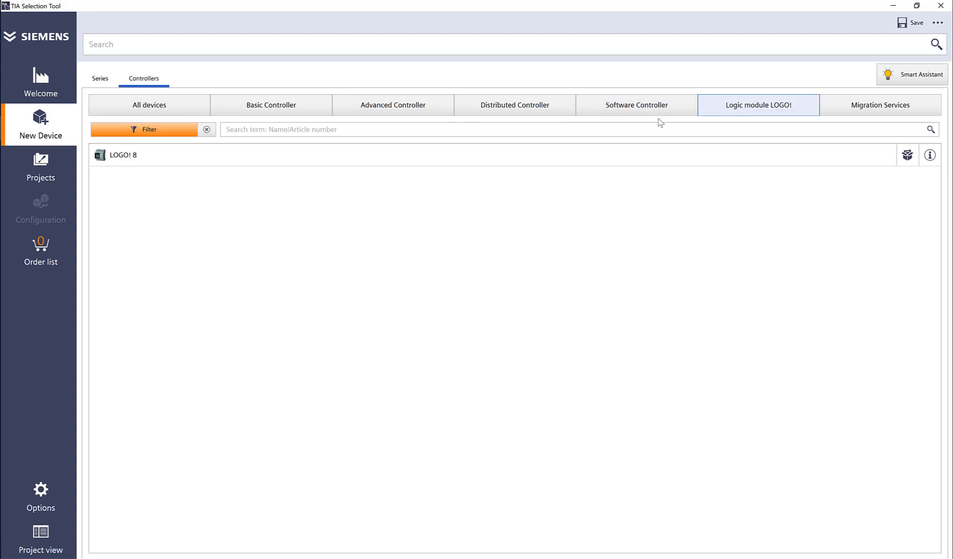
Create a new SIMATIC S7-1200 device from the basic controllers
left_click(274, 113)
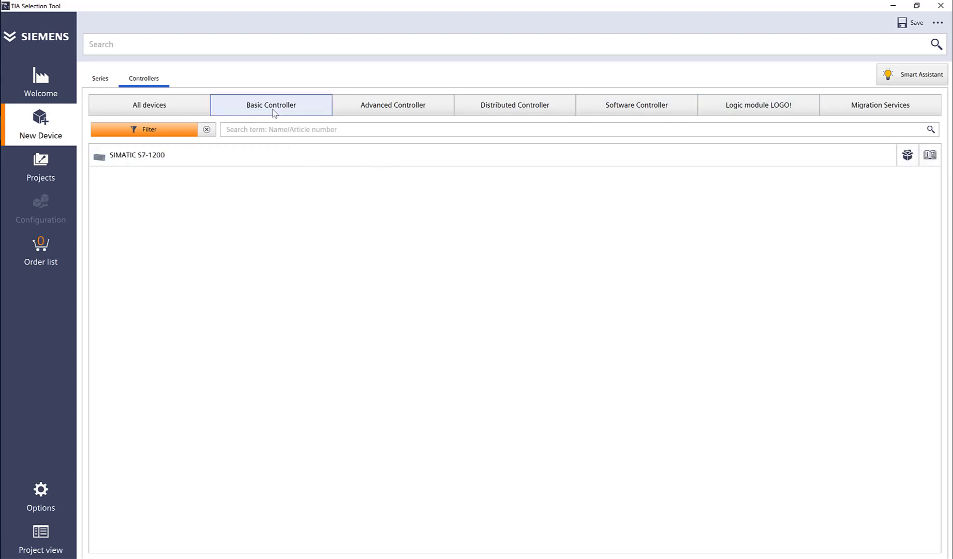
left_click(154, 164)
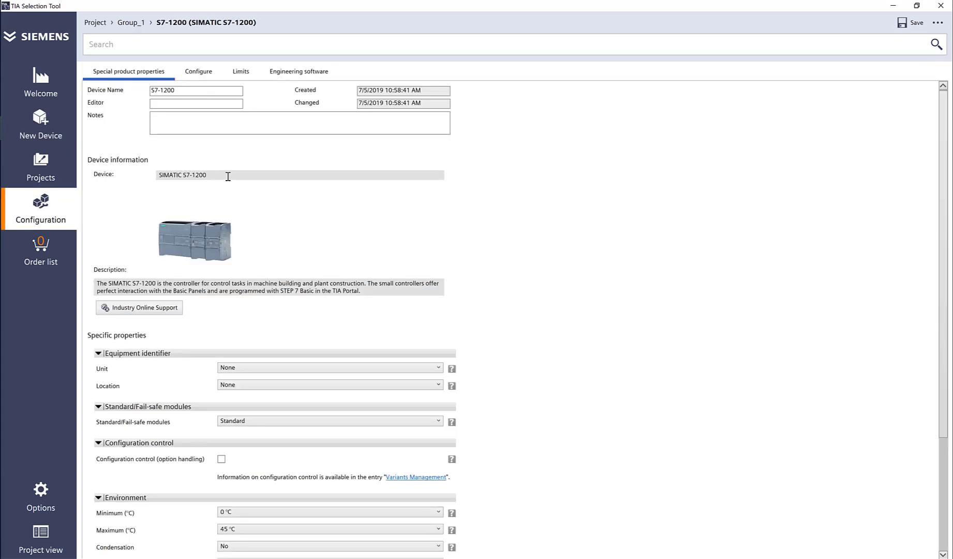
Try the Standard and fail-safe option for the device's modules and return the setting to Standard
scroll(356, 316, "down", 1)
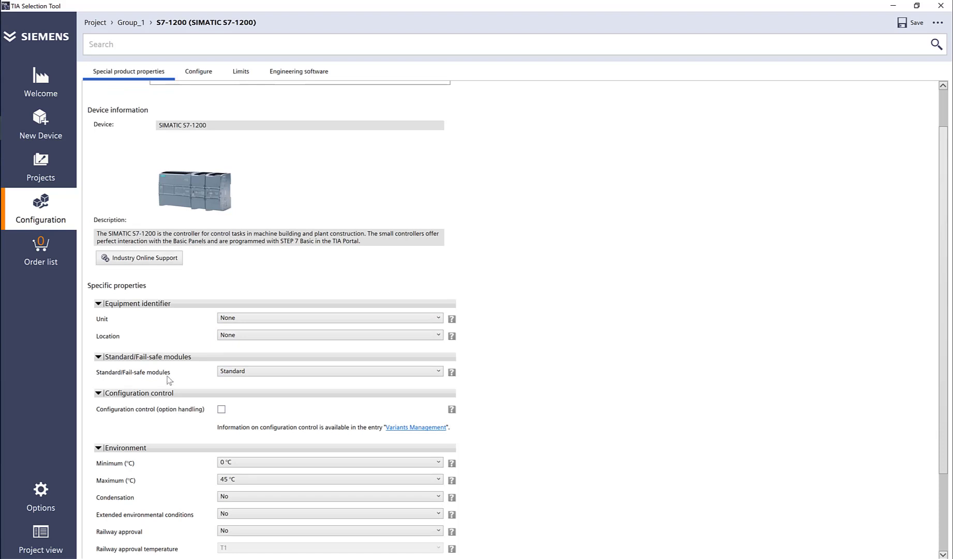
left_click(260, 374)
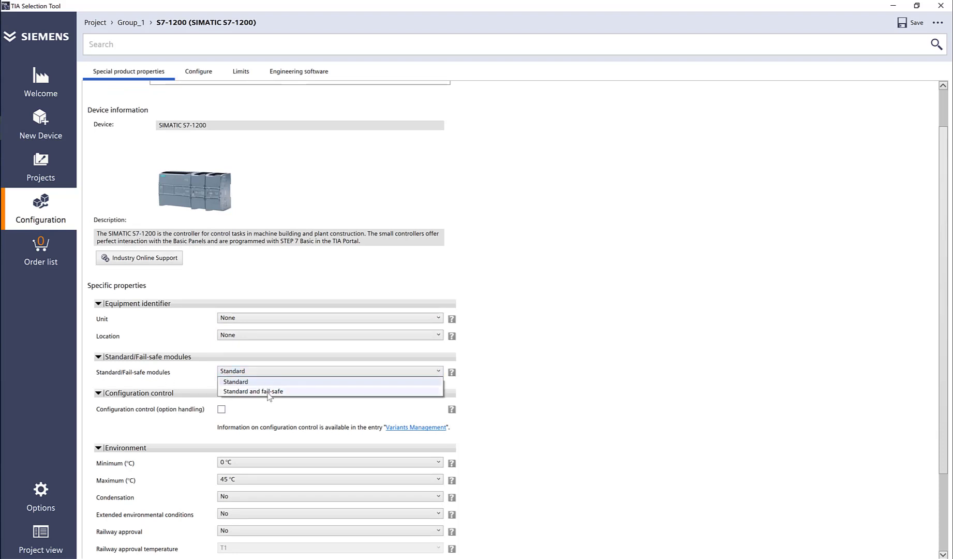
left_click(268, 392)
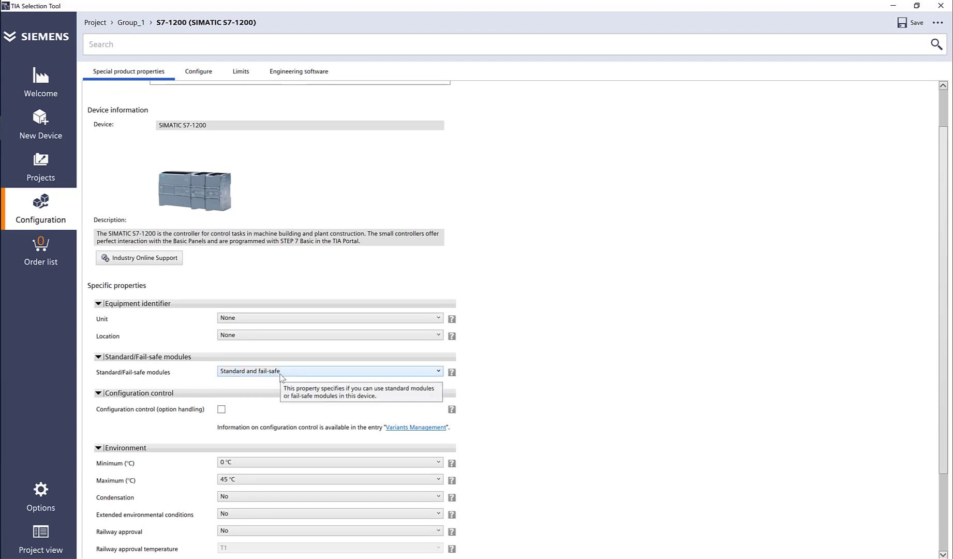
left_click(279, 374)
left_click(277, 382)
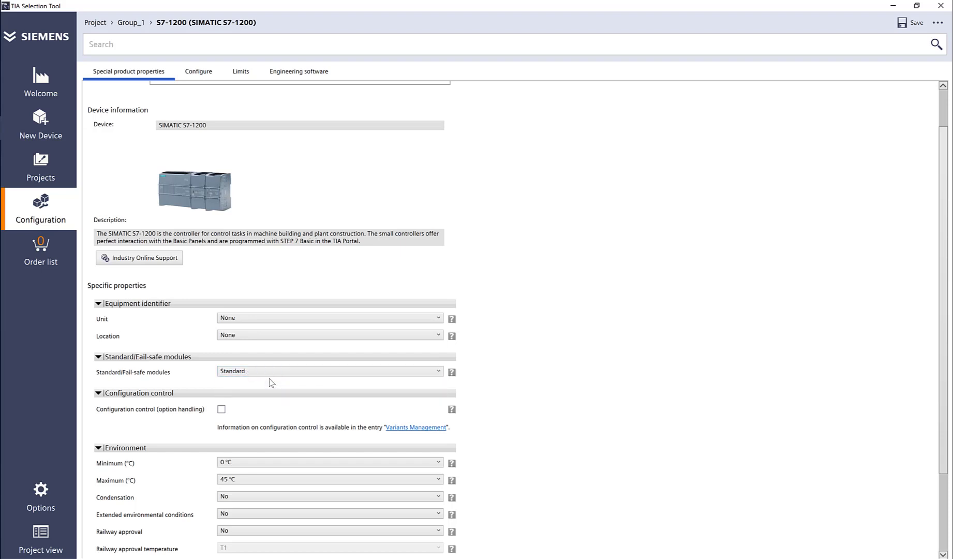
Try a maximum ambient temperature of 70 °C to check the offered CPUs, and return the limit to 45 °C
left_click(235, 480)
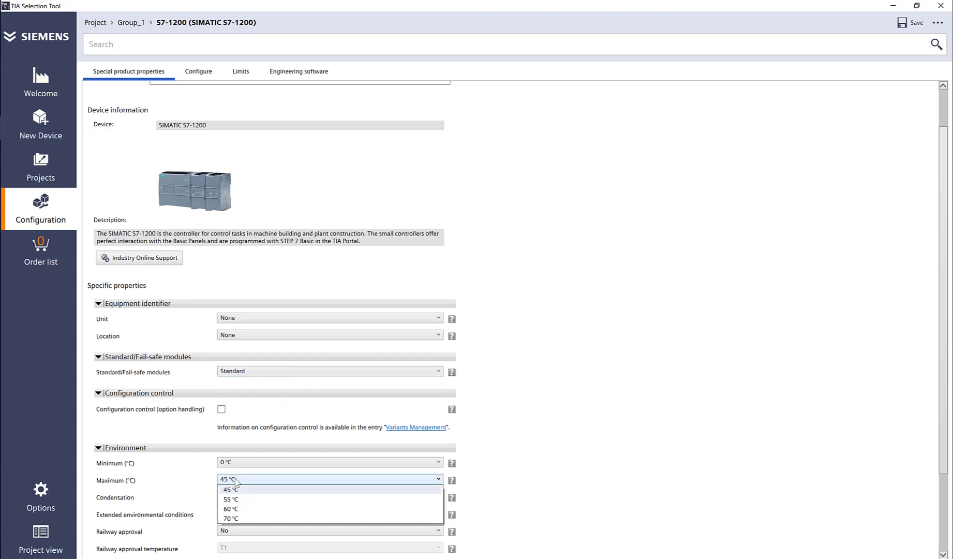
left_click(244, 519)
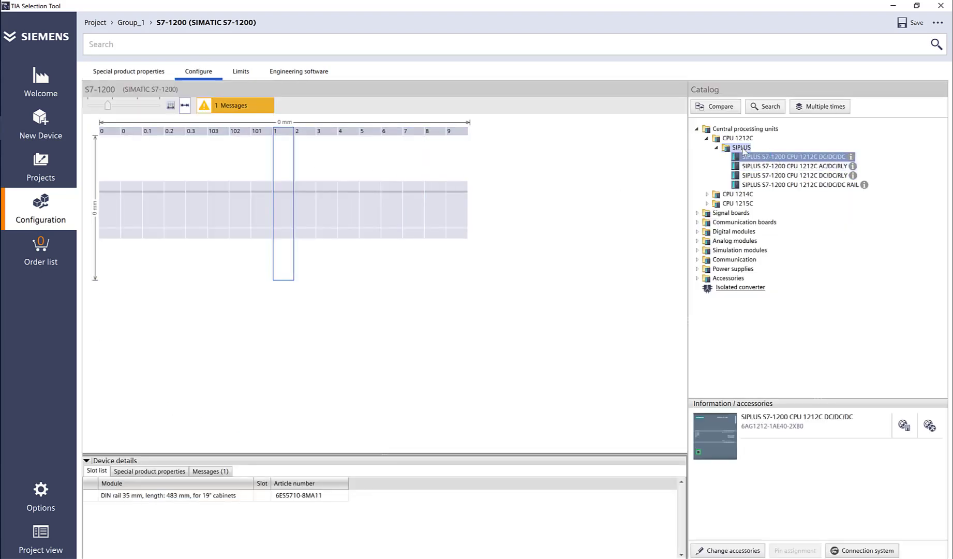
left_click(151, 70)
left_click(231, 530)
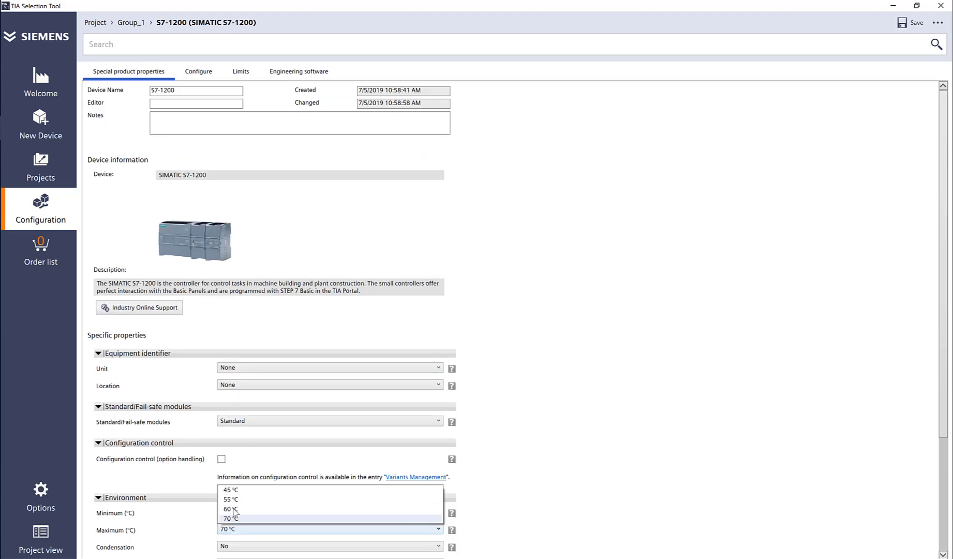
left_click(240, 490)
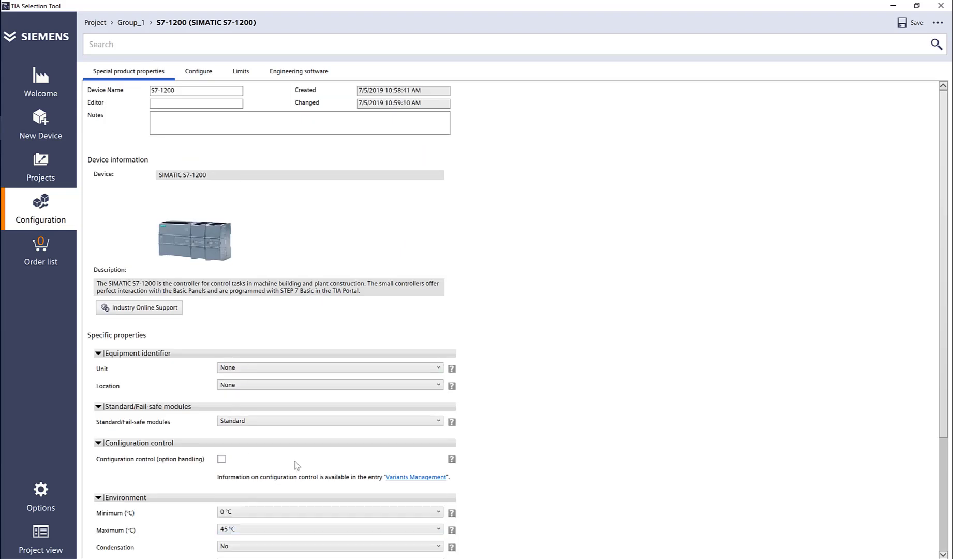
Insert the CPU 1215C (14 DI 24V DC; 10 DO 24VDC; 2 AI; 2AO), PS 24V DC in slot 1 with a 4 MB SIMATIC Memory Card
left_click(199, 71)
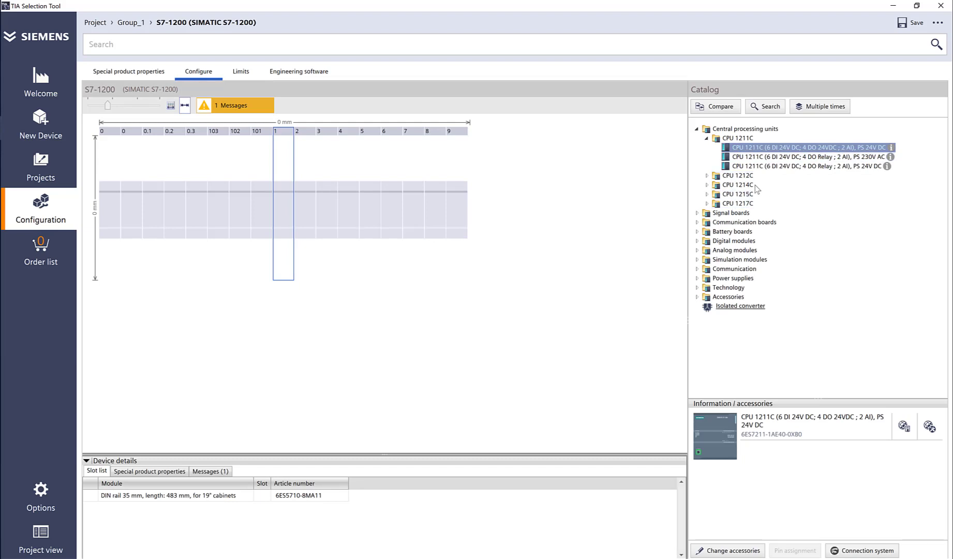
left_click(708, 194)
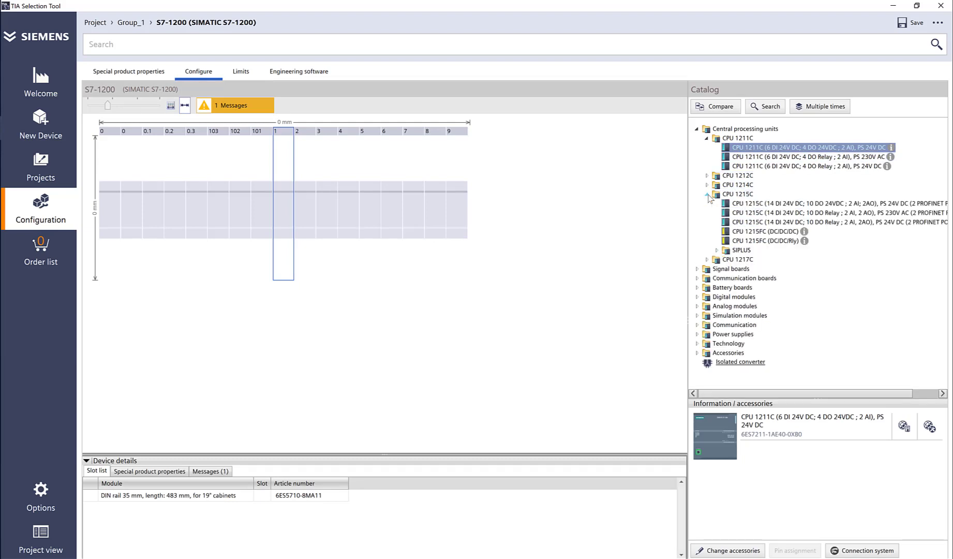
left_click(784, 204)
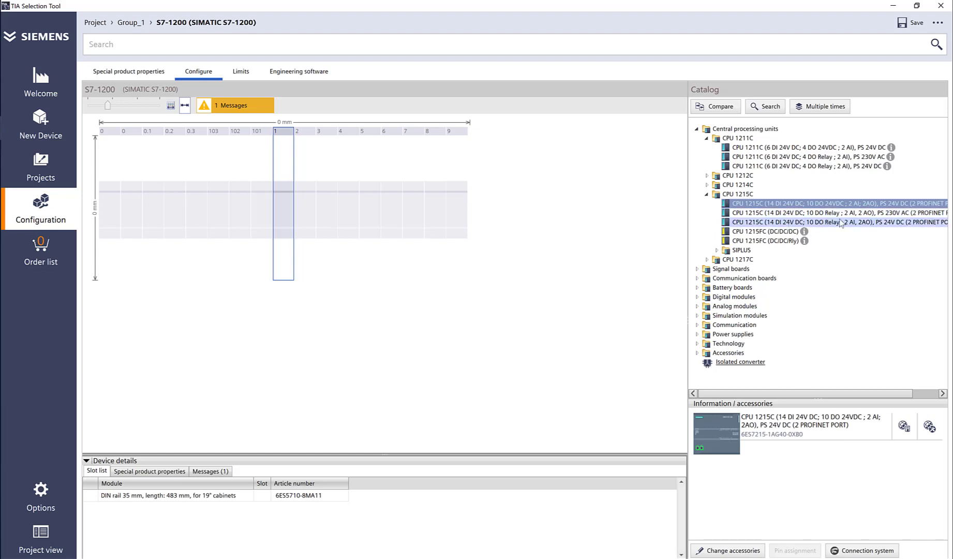
left_click(894, 213)
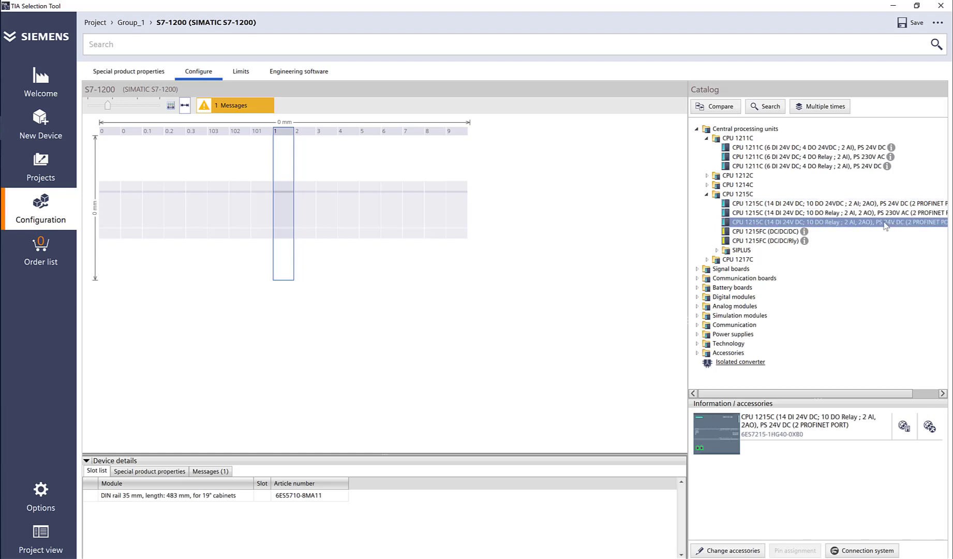
left_click(844, 222)
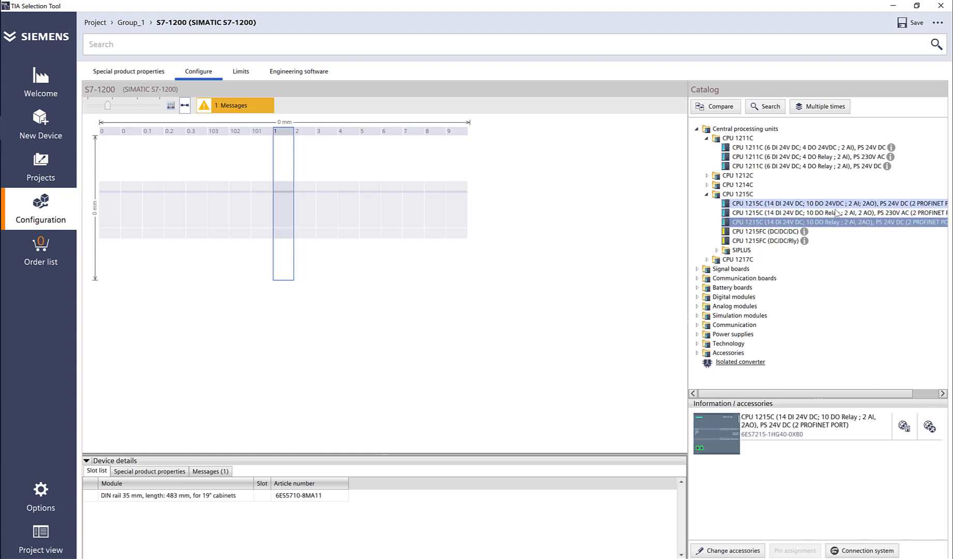
left_click(818, 206)
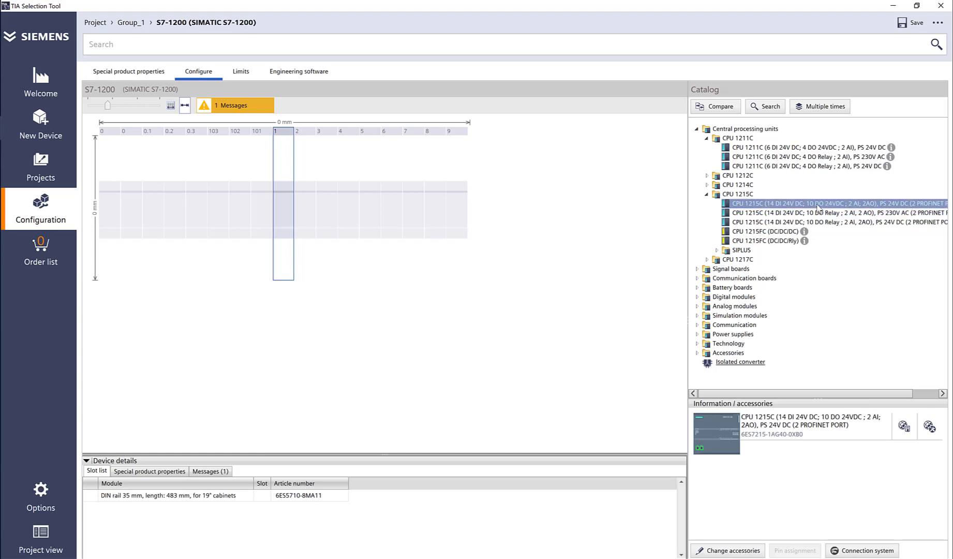
double_click(818, 206)
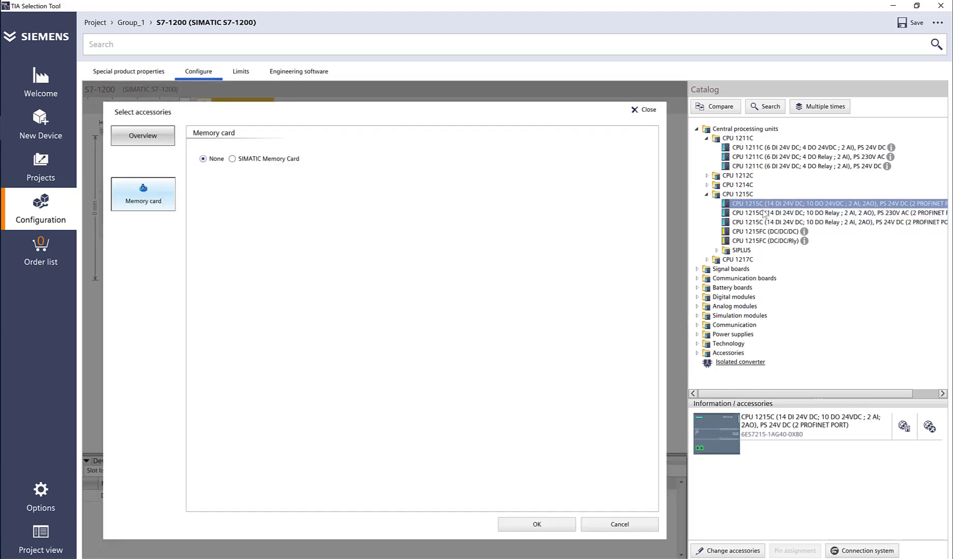
left_click(283, 161)
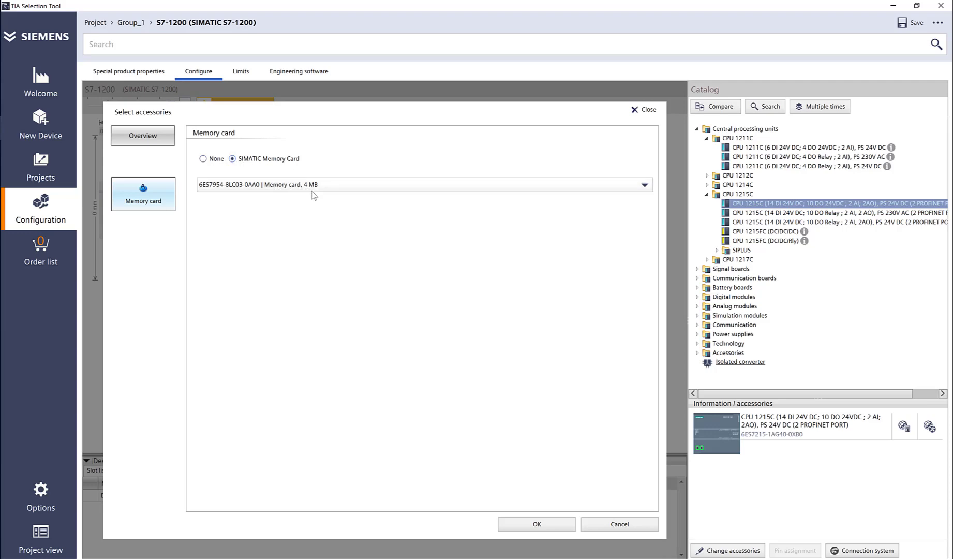
left_click(536, 524)
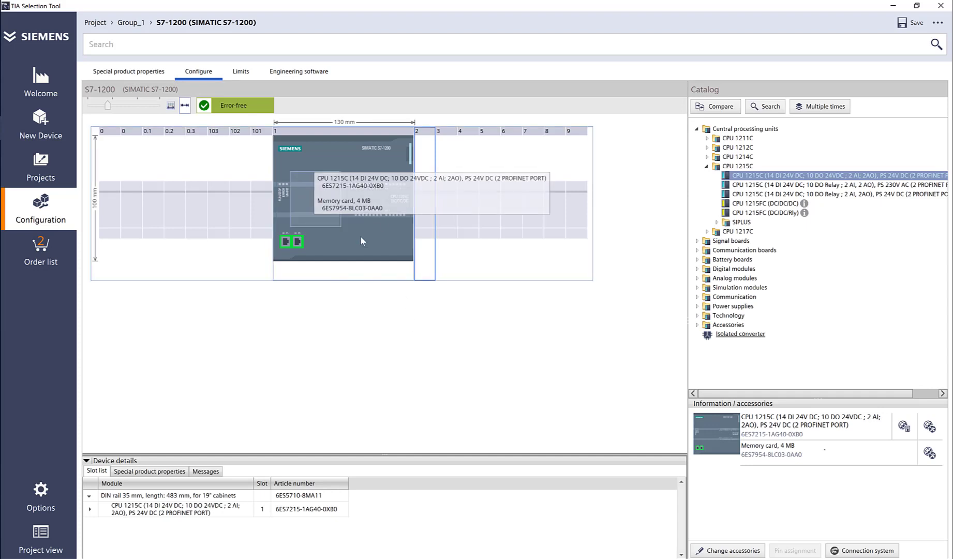
Add the SM 1221 digital input module with 16 DI, 24V DC beside the CPU in slot 2
left_click(707, 167)
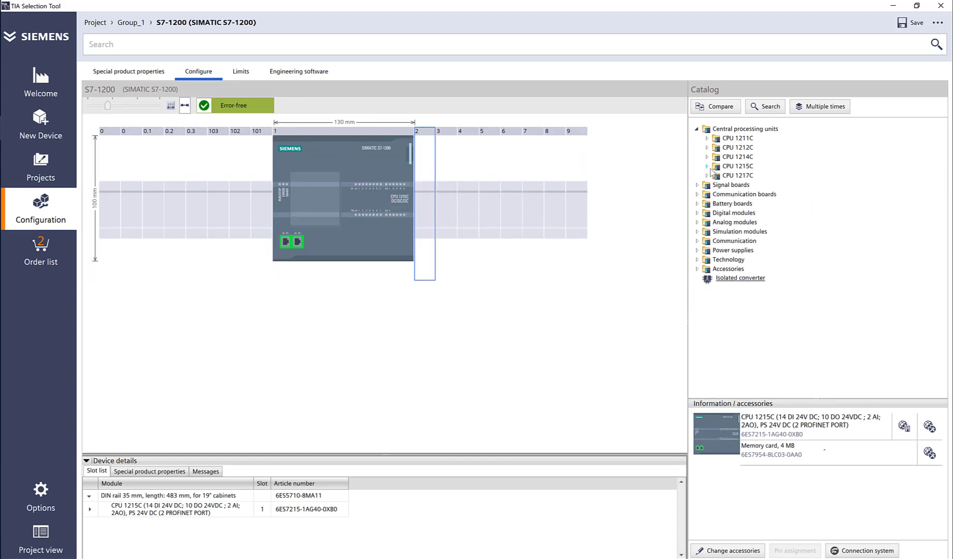
left_click(697, 131)
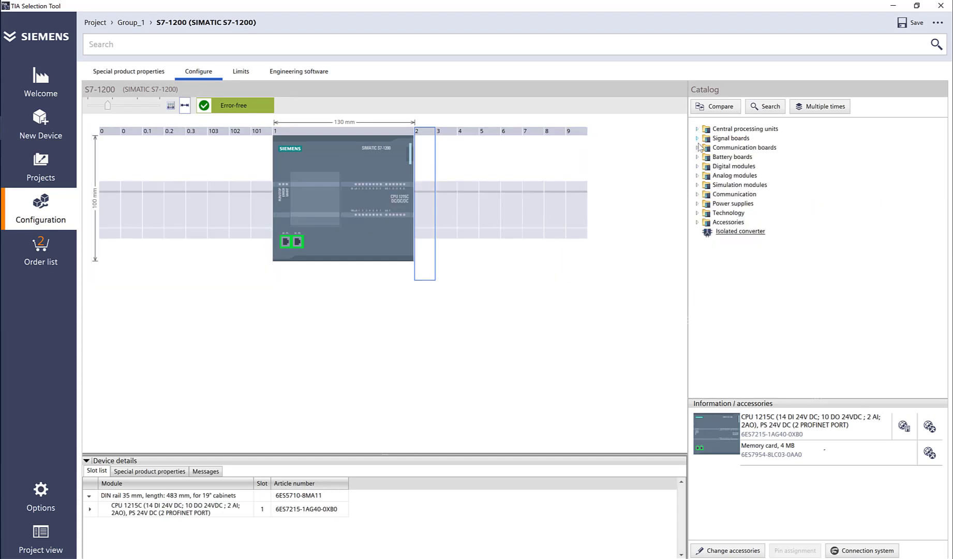
left_click(698, 167)
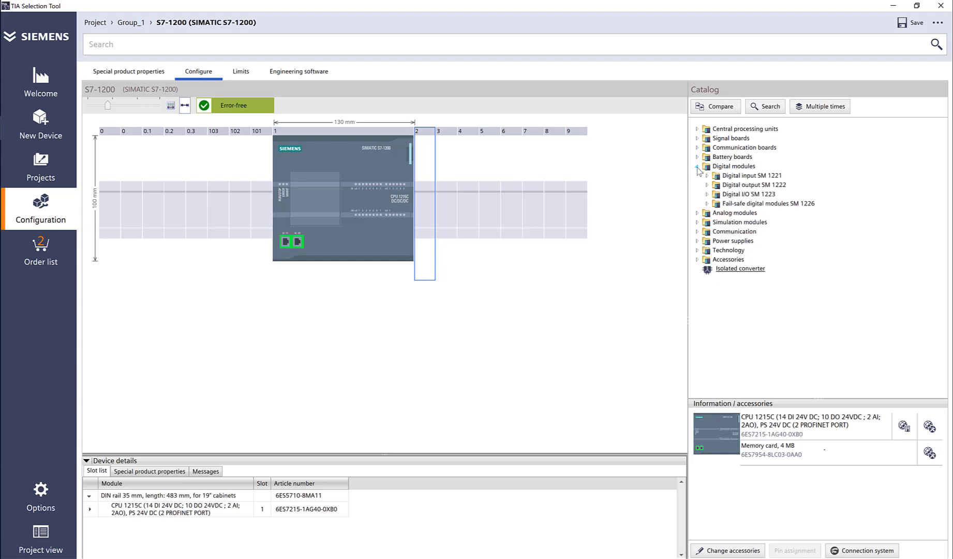
left_click(707, 176)
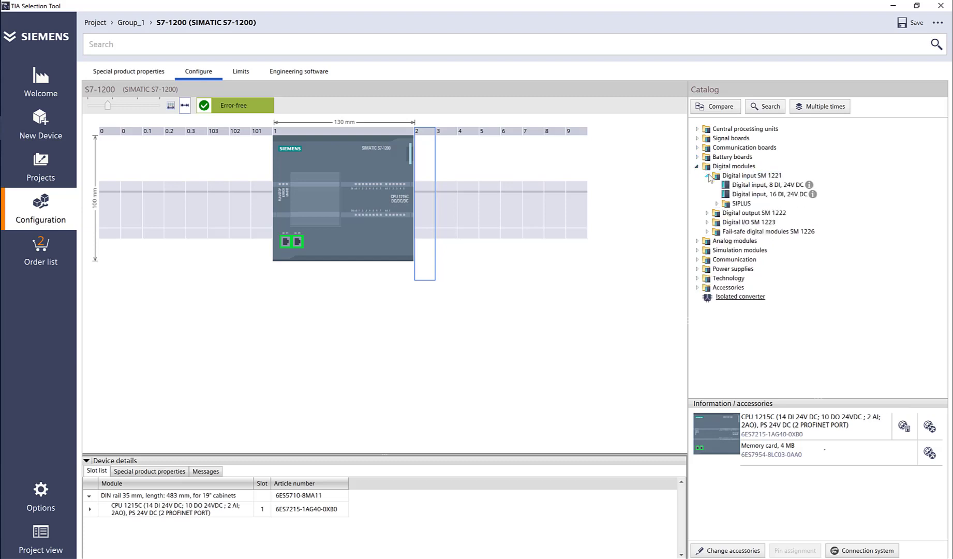
double_click(769, 195)
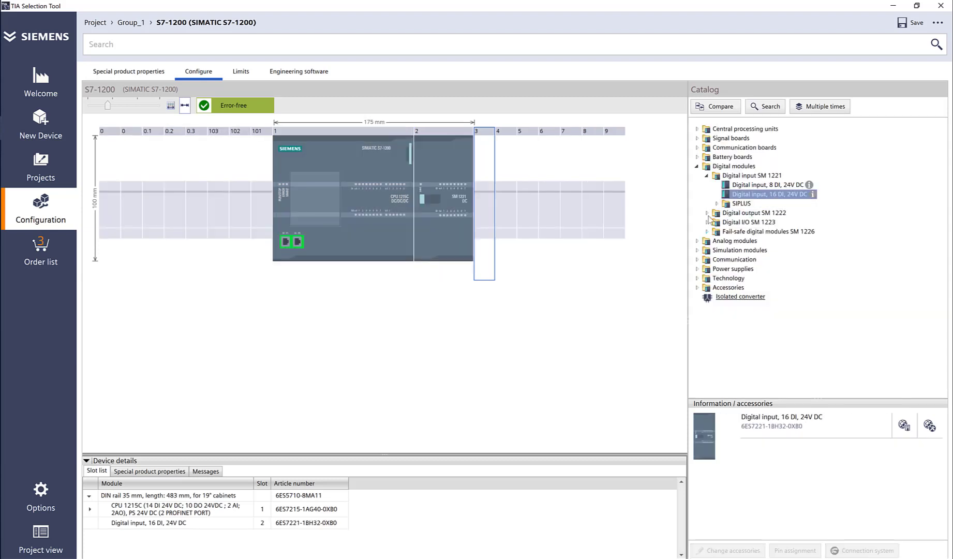
Look through the SM 1222 digital output modules in the catalog, comparing the relay and 24V DC variants with 8 and 16 DO
left_click(707, 213)
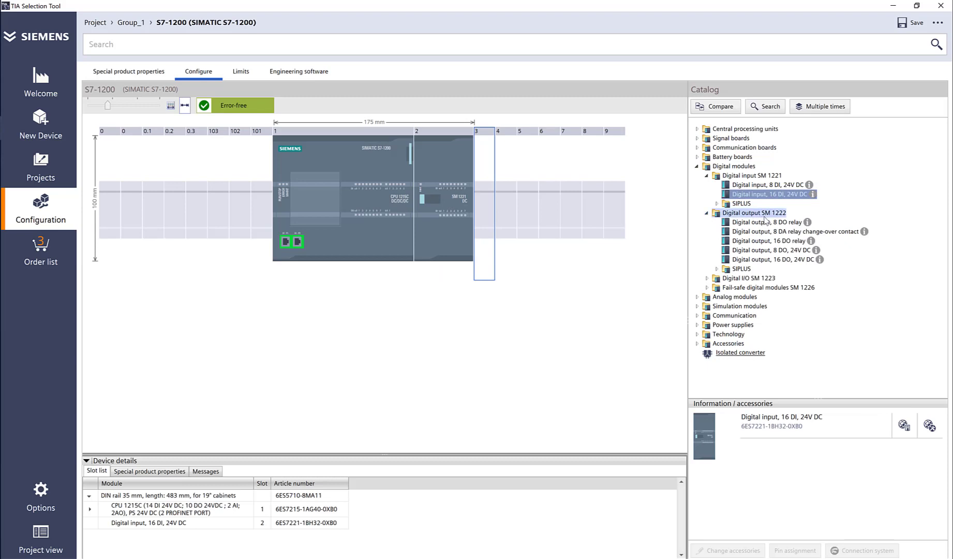
left_click(787, 222)
left_click(794, 232)
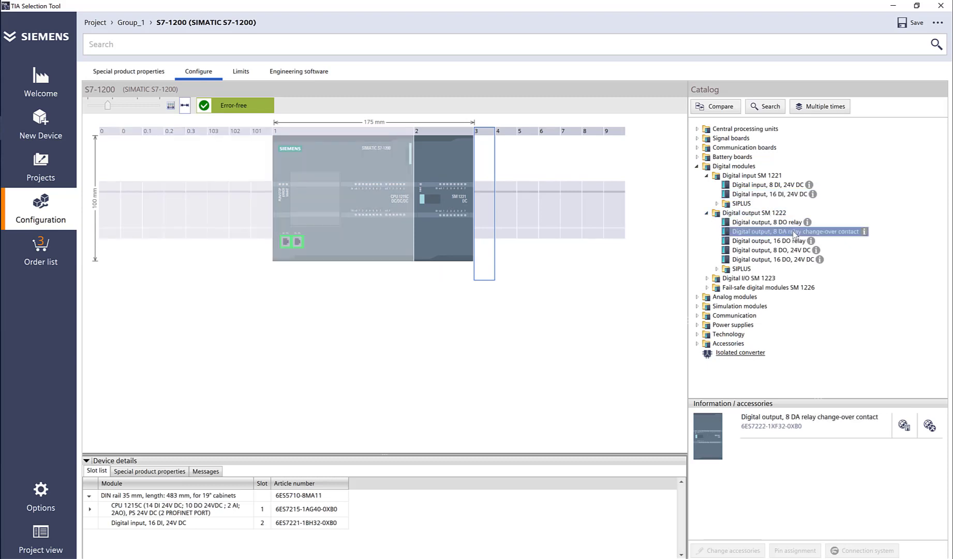
left_click(800, 242)
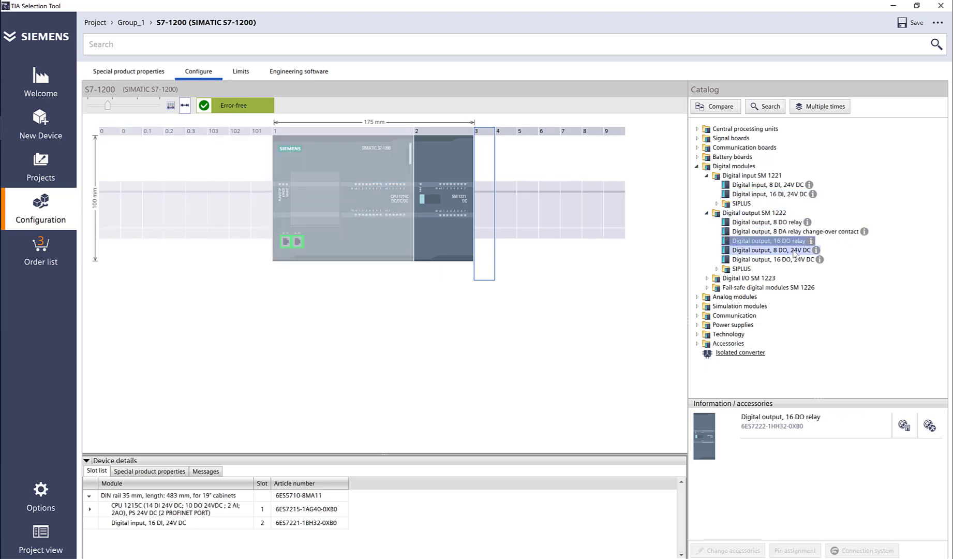
left_click(795, 252)
left_click(794, 261)
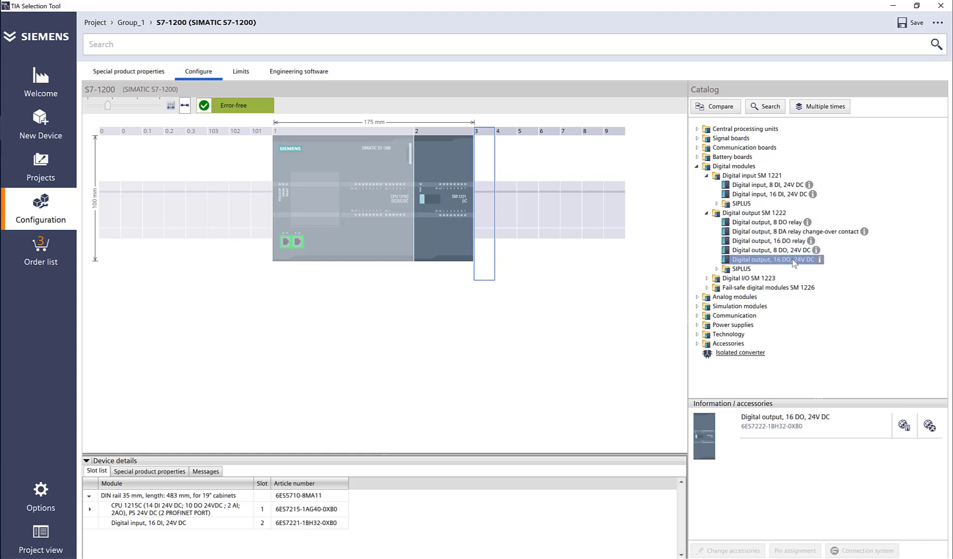
Check the online product support page of the Digital output, 16 DO, 24V DC module for its transistor current rating and certificates, and close it
mouse_move(820, 262)
mouse_move(865, 233)
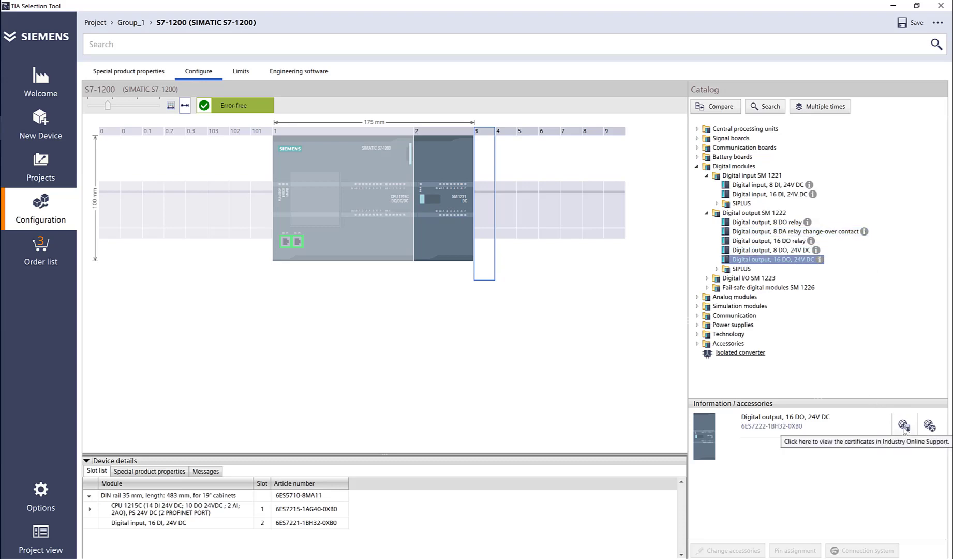
left_click(929, 426)
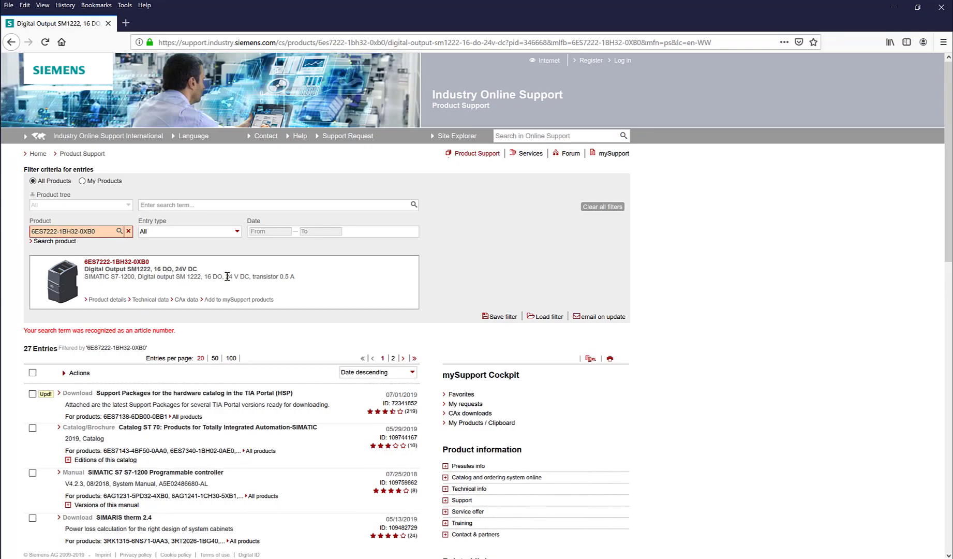
left_click_drag(283, 277, 304, 276)
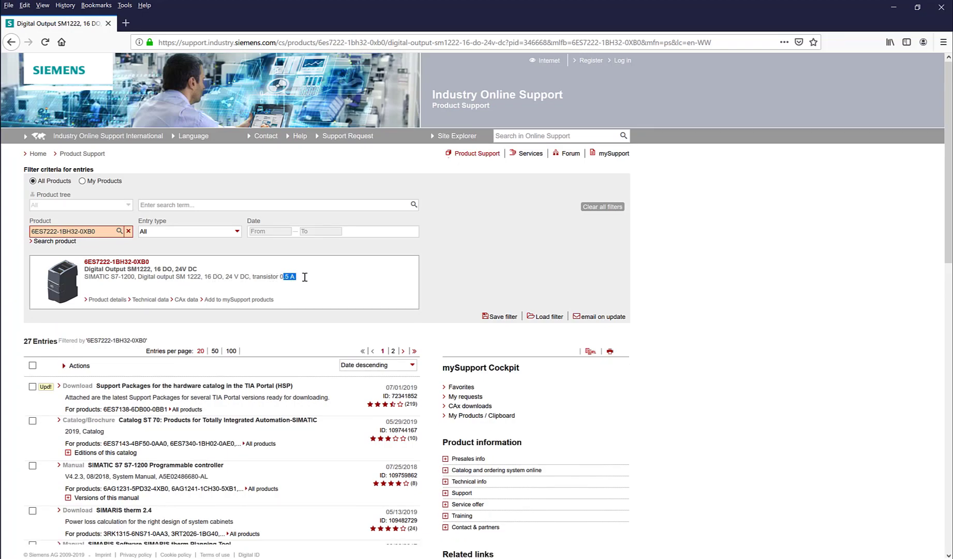
scroll(288, 373, "down", 15)
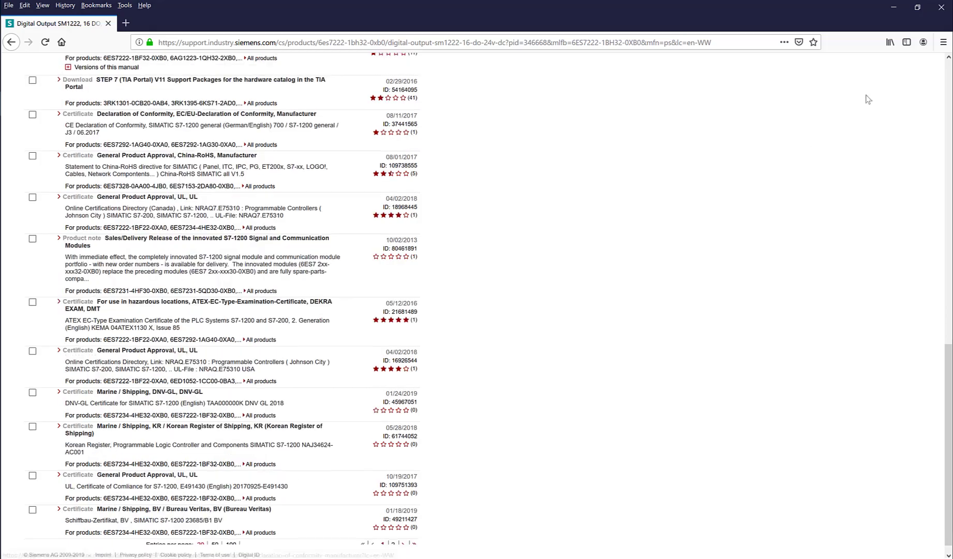
left_click(940, 9)
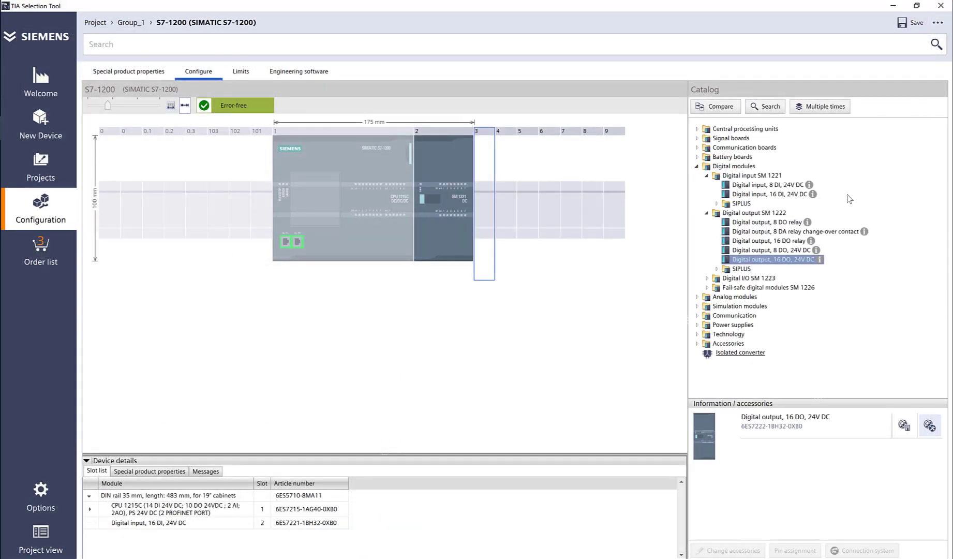
Add the SM 1222 Digital output, 16 DO relay in slot 3 and the SM 1223 Digital I/O, 16 DI, 24V DC / 16 DO, 24V DC in slot 4
double_click(788, 243)
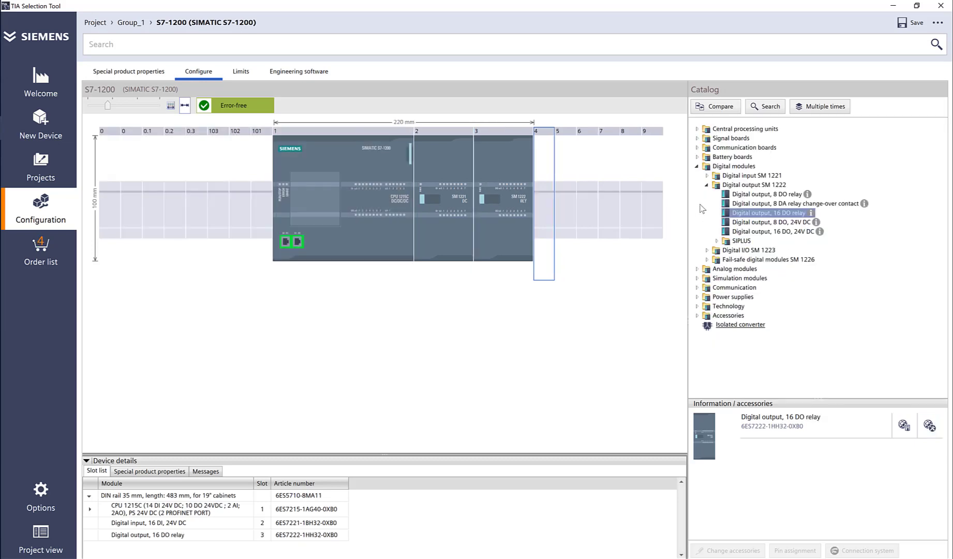
left_click(706, 186)
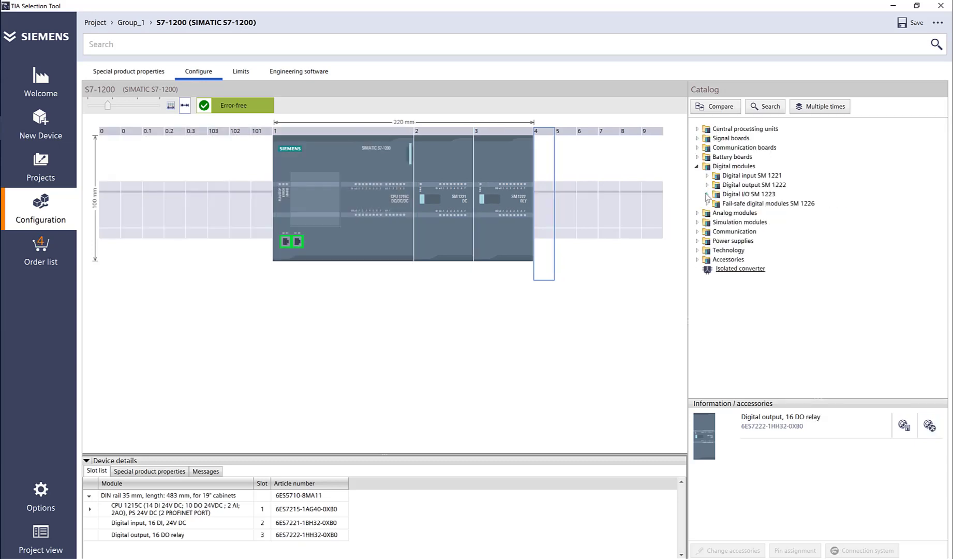
left_click(707, 195)
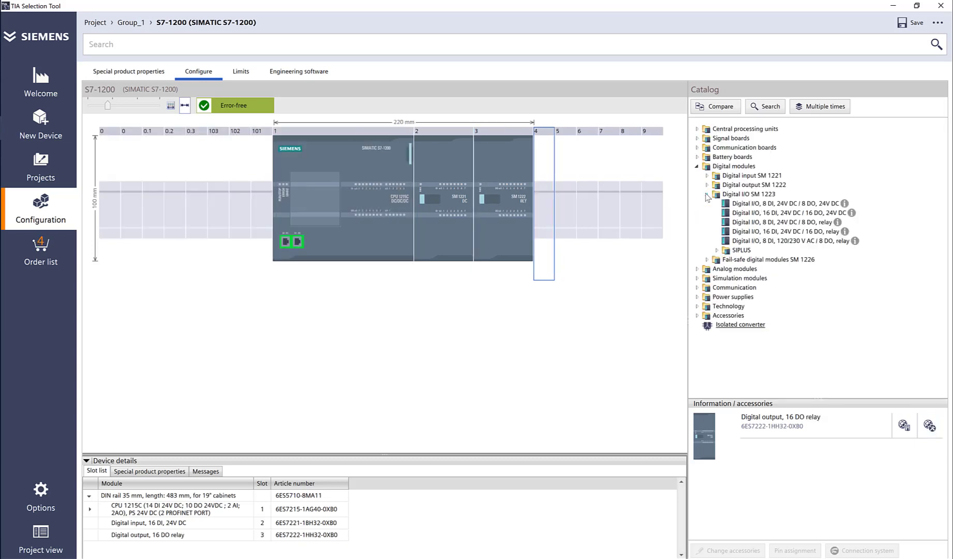
left_click(814, 214)
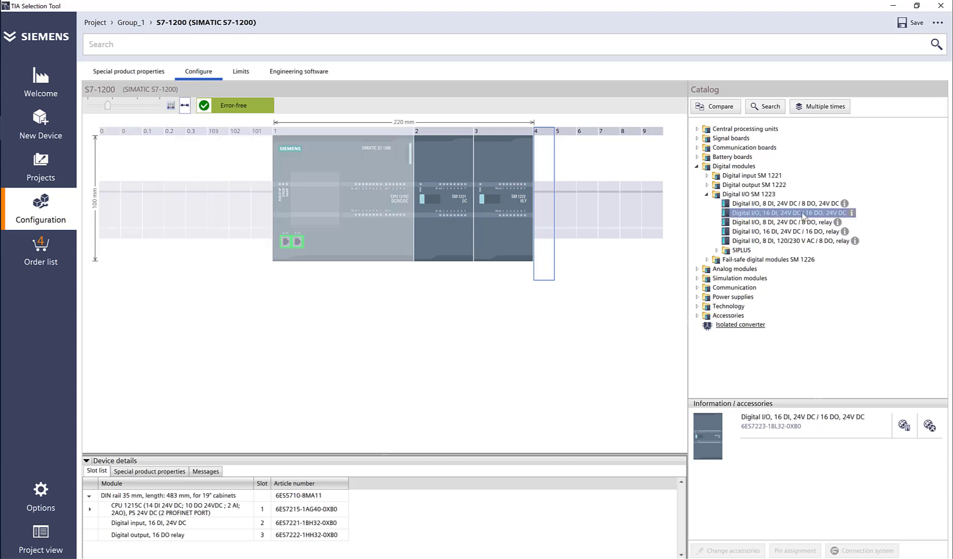
double_click(803, 214)
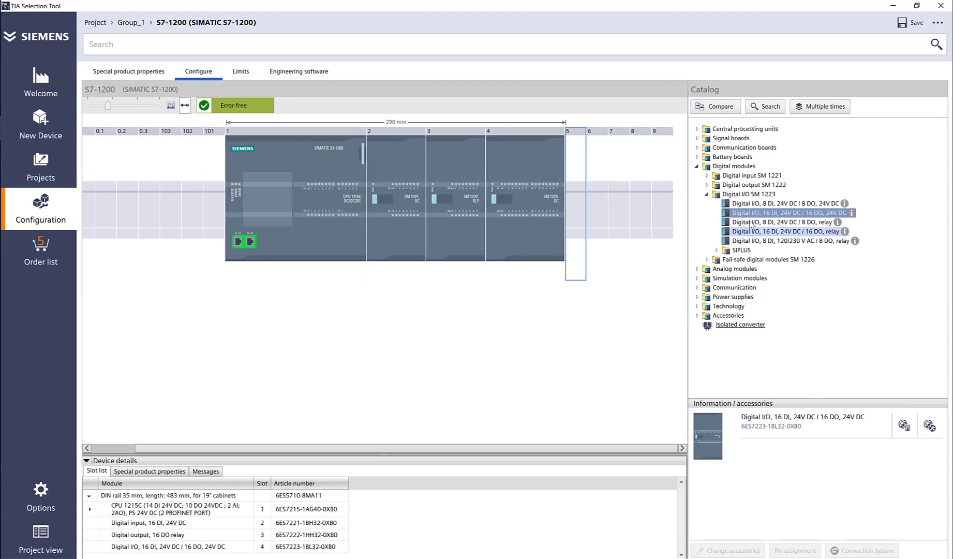
Add the SM 1231 modules Analog input 8 AI; 13-bit in slot 5 and Analog input 8 AI, thermocouple, TC in slot 6
left_click(707, 195)
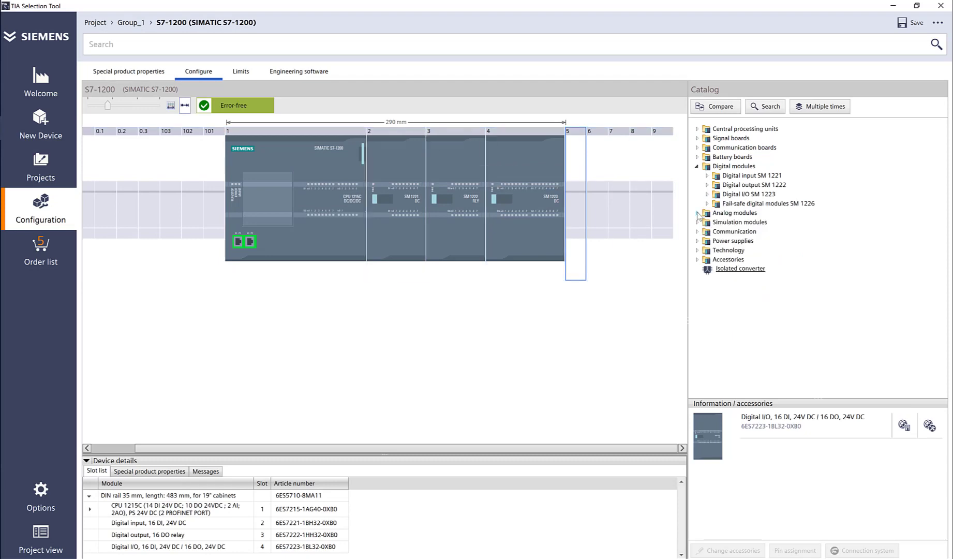
left_click(698, 214)
left_click(708, 222)
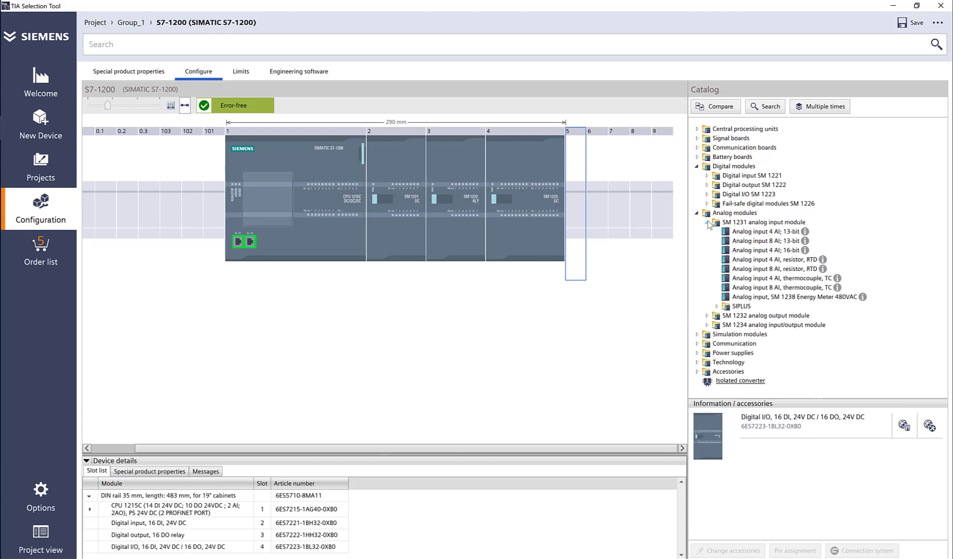
left_click(799, 260)
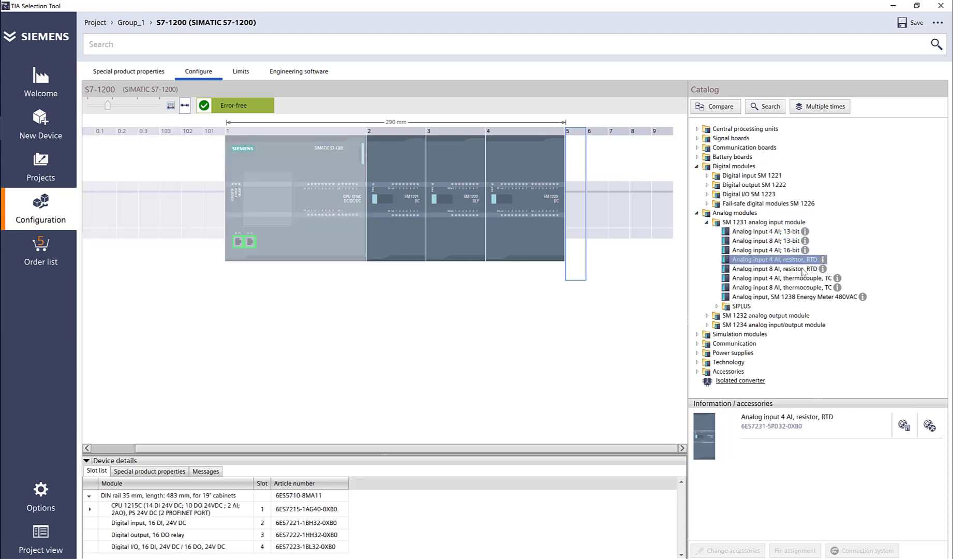
left_click(805, 280)
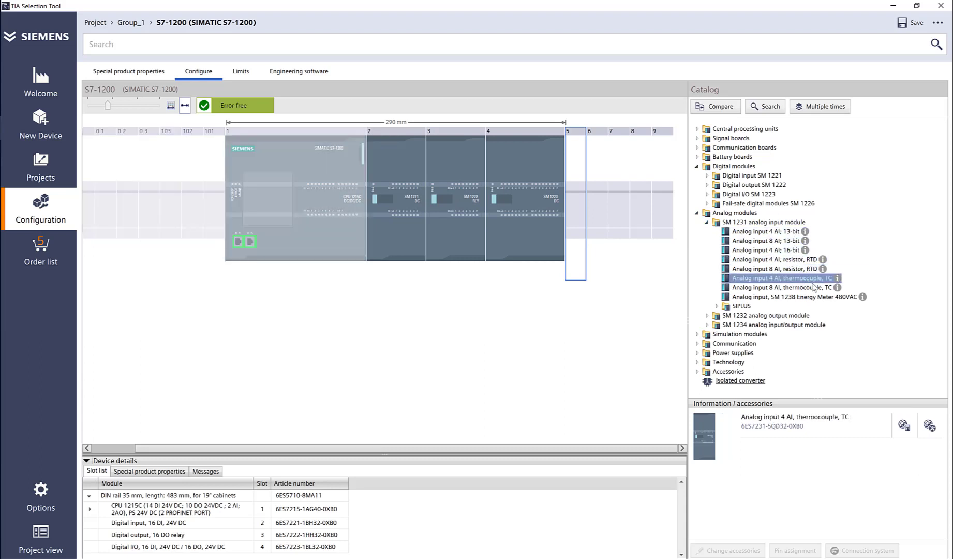
double_click(790, 241)
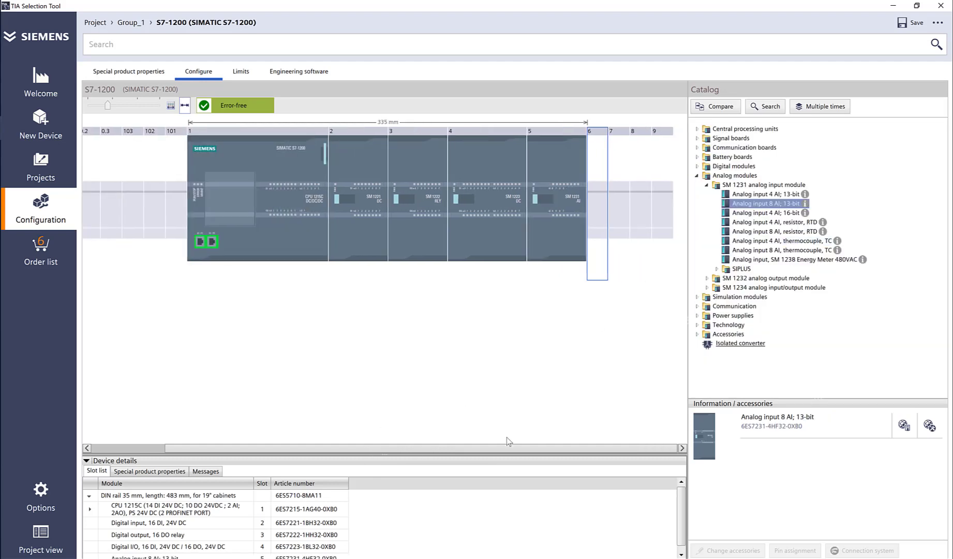
double_click(795, 252)
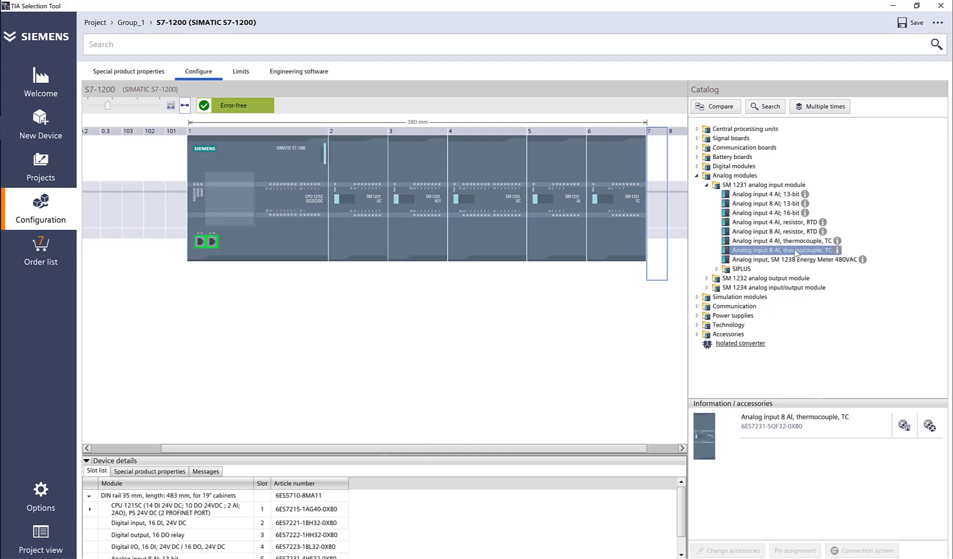
Add the SM 1232 Analog output 4 AO; 14-bit in slot 7 and the SM 1234 Analog I/O 4 AI, 2 AO in slot 8
left_click(707, 277)
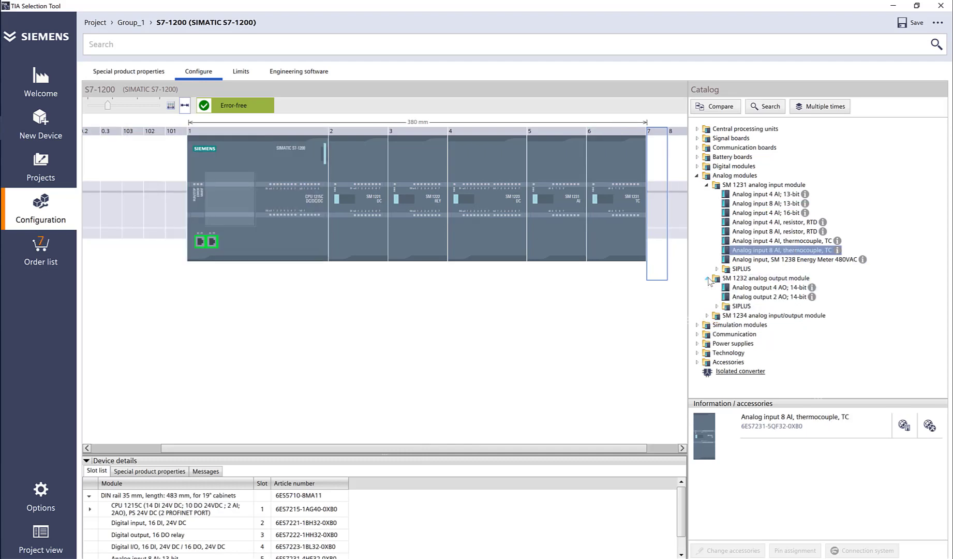
double_click(784, 288)
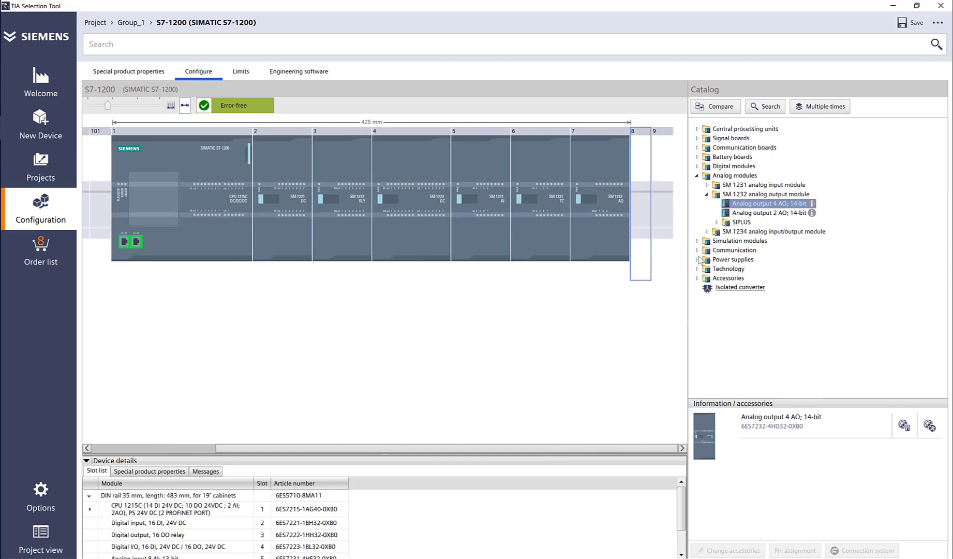
left_click(707, 231)
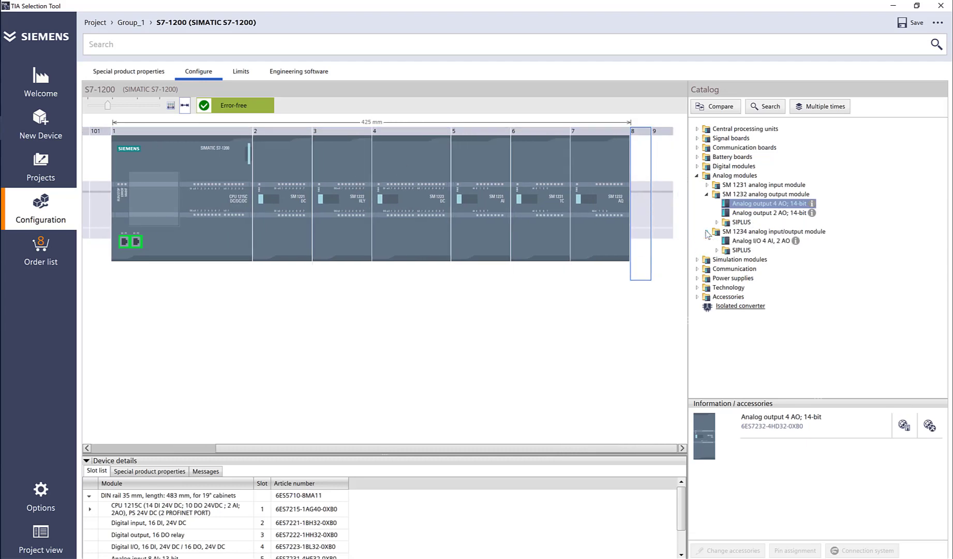
left_click(760, 241)
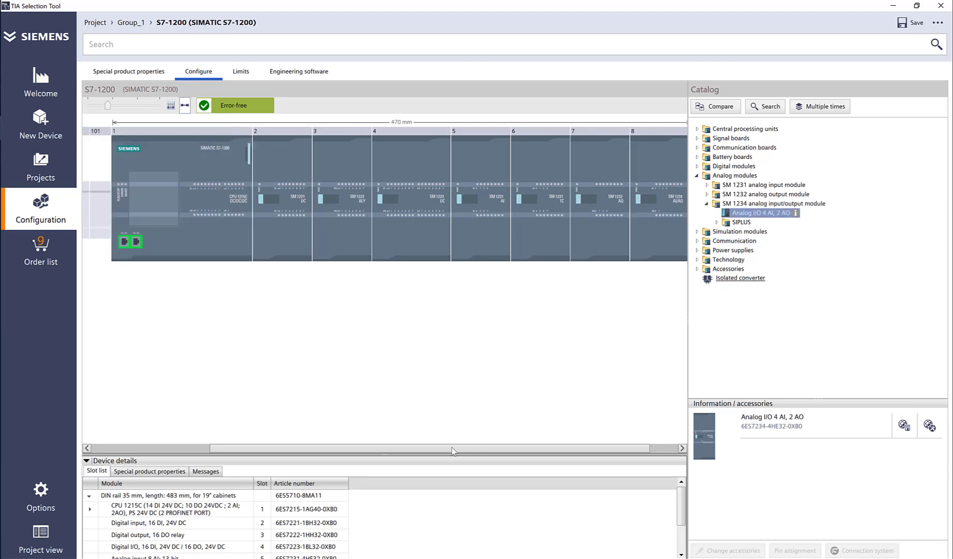
Add the SM 1223 Digital I/O, 16 DI, 24V DC / 16 DO, relay module in slot 9
left_click_drag(454, 448, 569, 449)
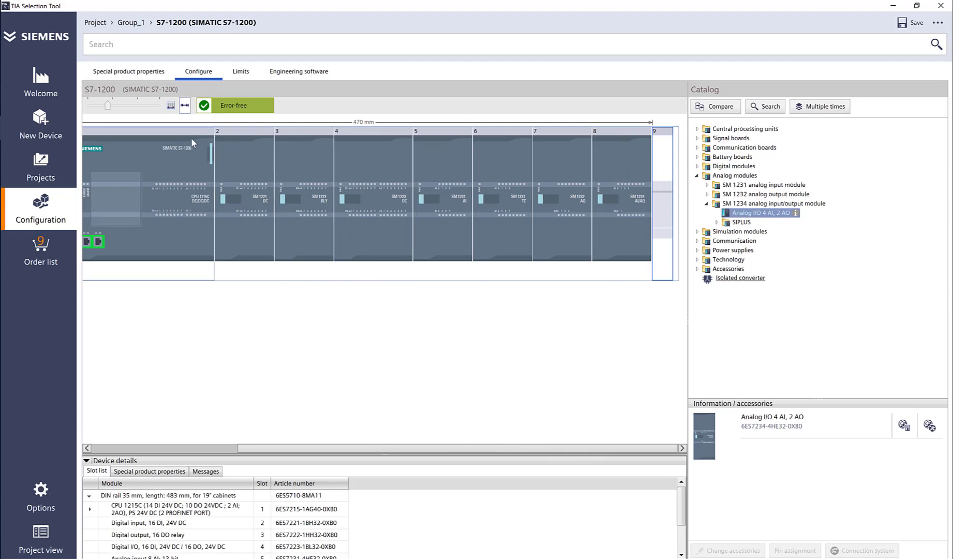
left_click_drag(264, 447, 365, 453)
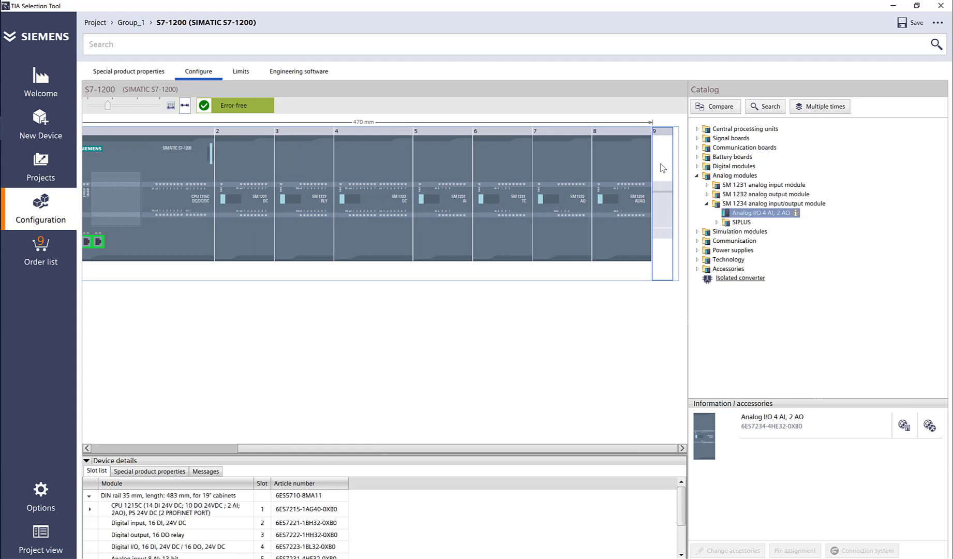
left_click(707, 204)
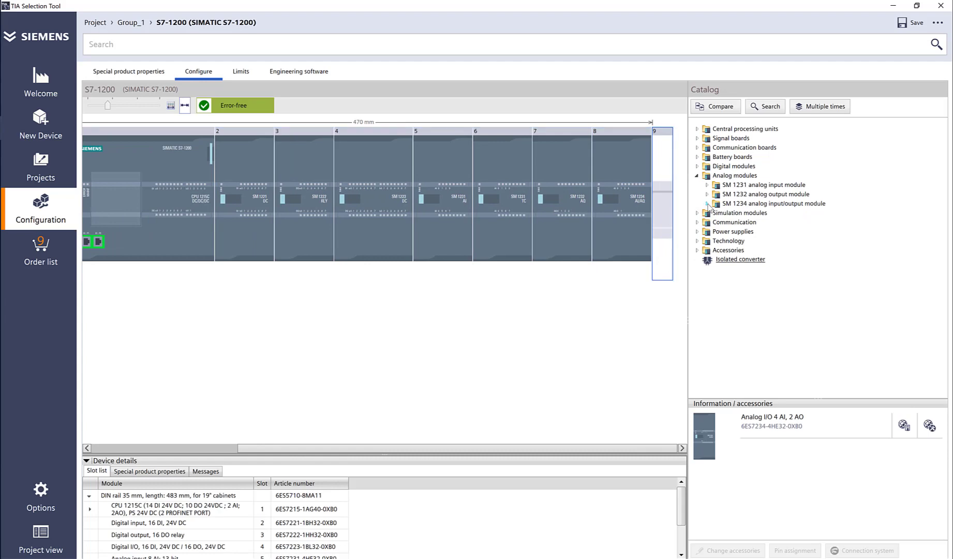
left_click(697, 166)
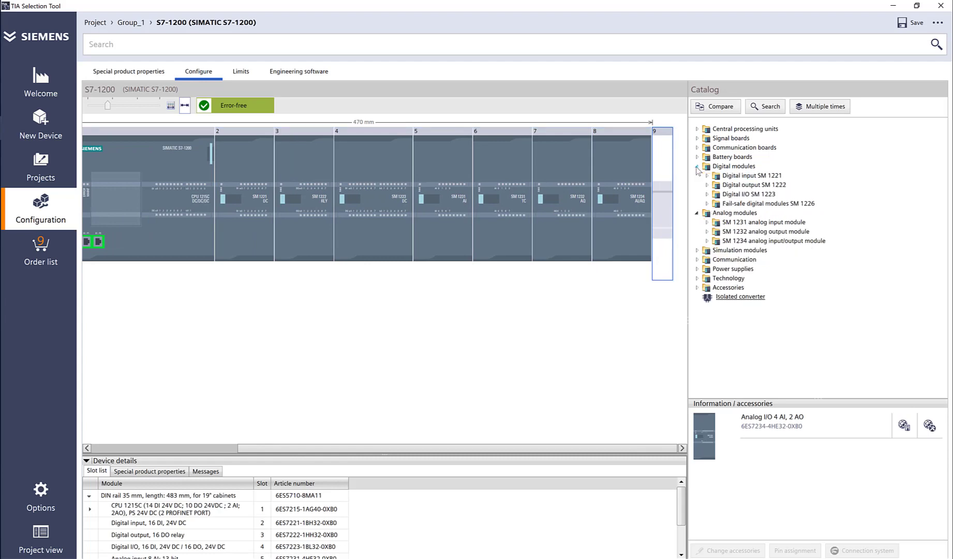
left_click(708, 195)
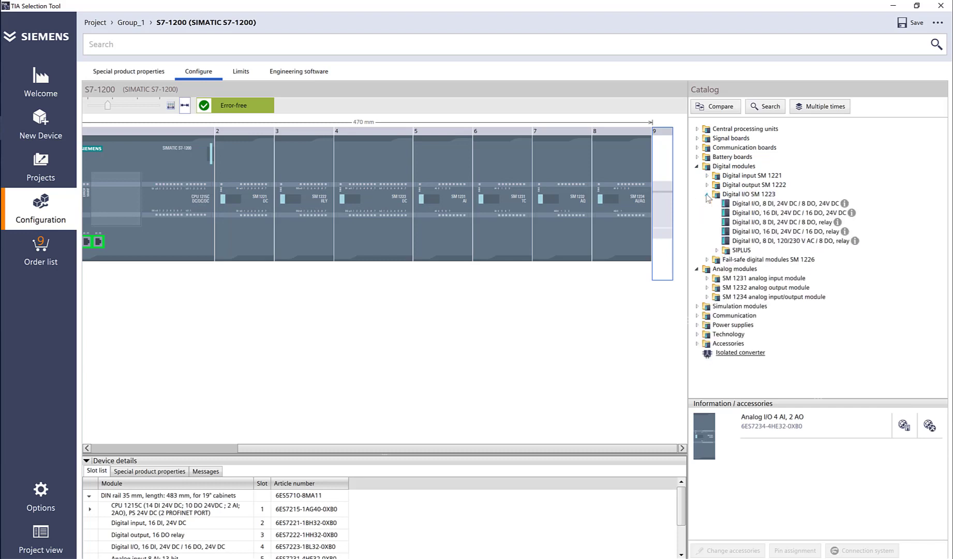
double_click(819, 232)
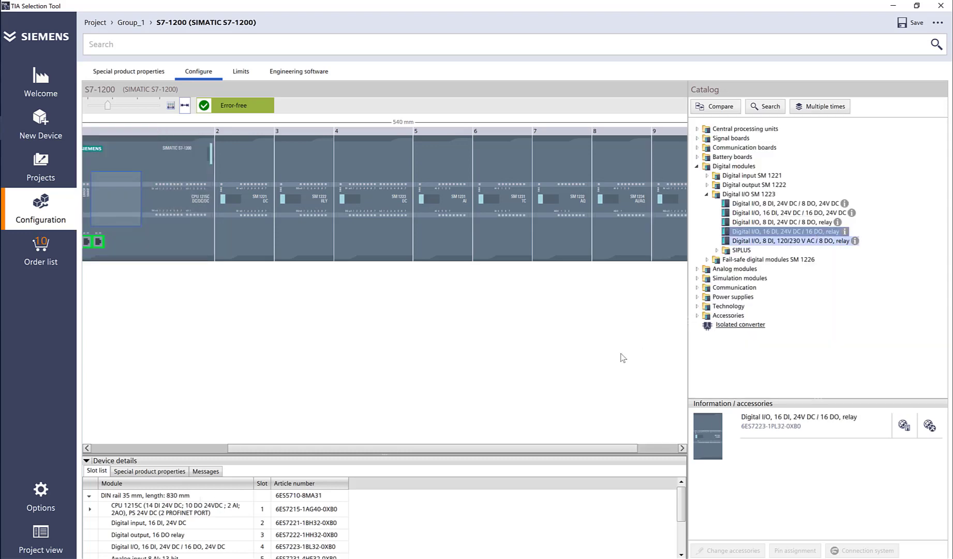
Enlarge the device details area and review the CPU, digital and analog modules in the slot list
left_click_drag(332, 461, 337, 357)
left_click(191, 408)
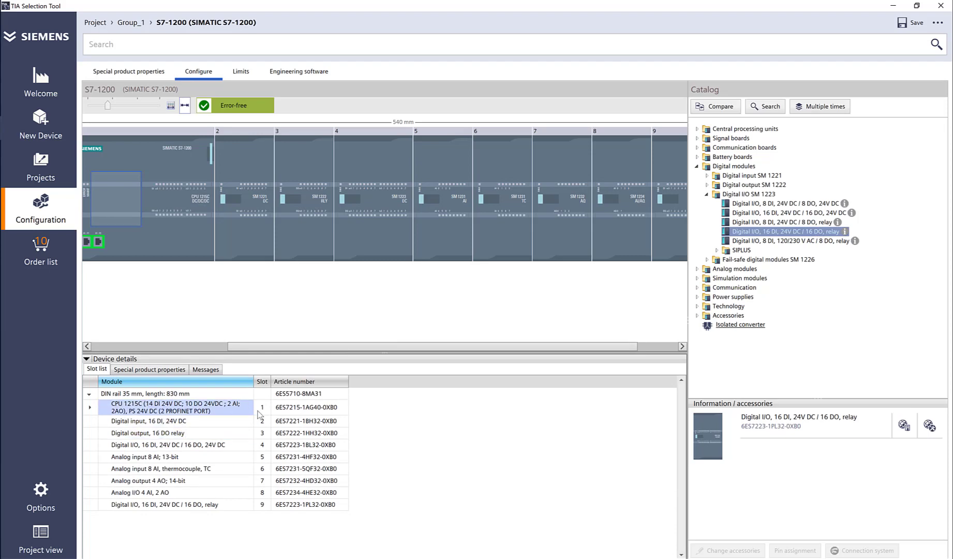
left_click(209, 422)
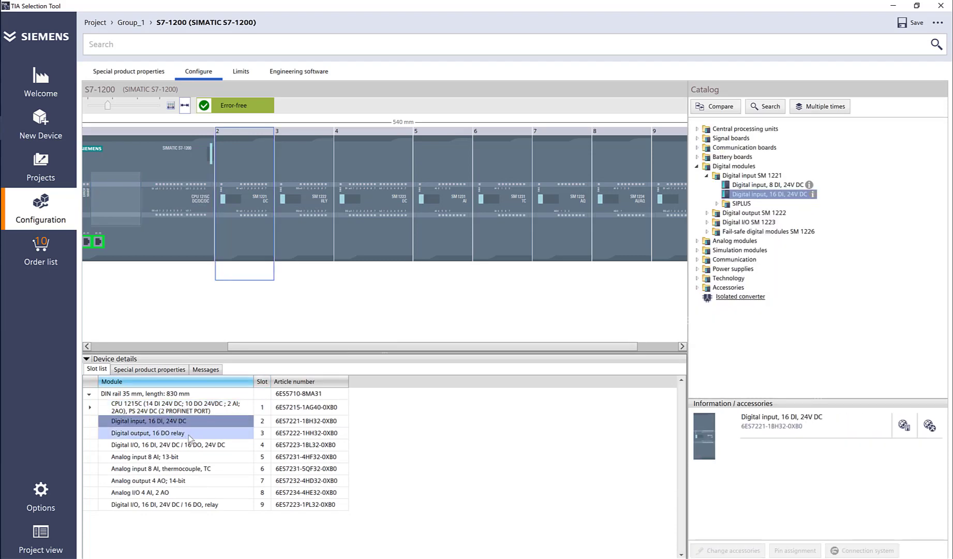
left_click(190, 445)
left_click(182, 457)
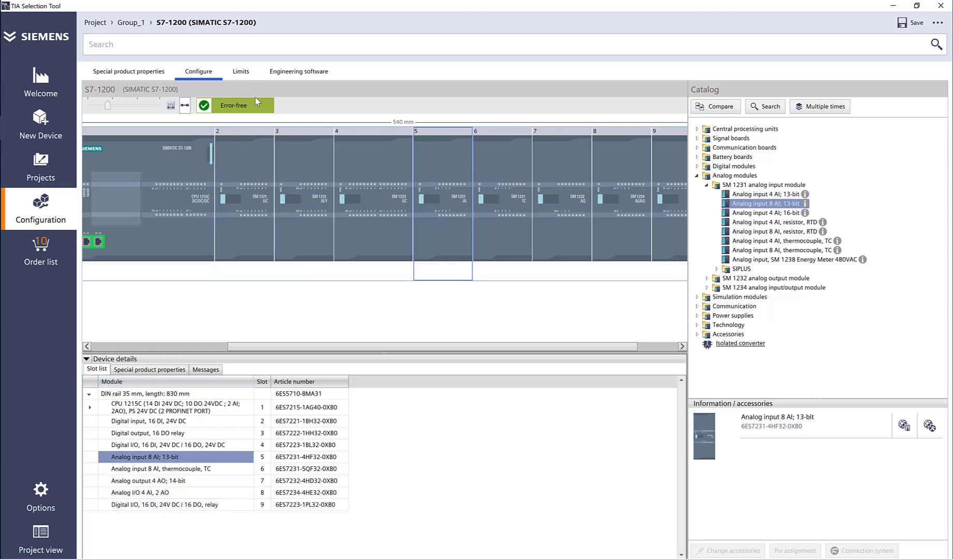
Review the station's limits and examine its digital and analog input/output signals
left_click(241, 72)
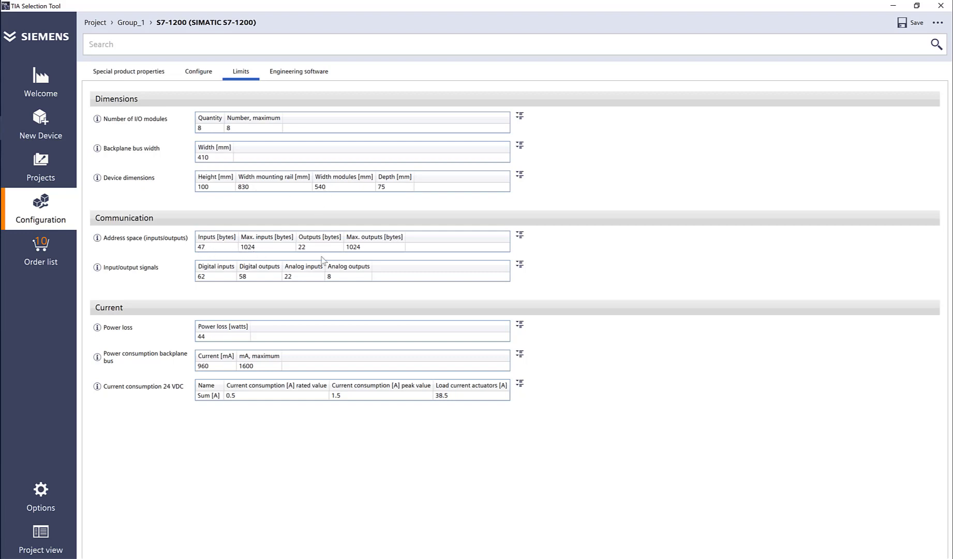
left_click(207, 278)
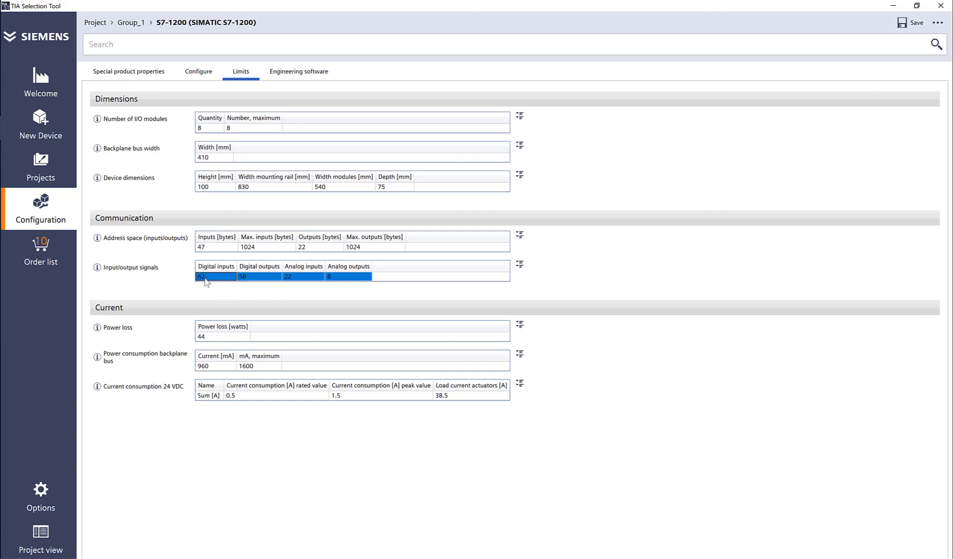
Examine the station's input/output signals, power loss, backplane bus power consumption and 24 VDC current consumption limits
left_click(246, 280)
left_click(298, 279)
left_click(340, 278)
left_click(224, 342)
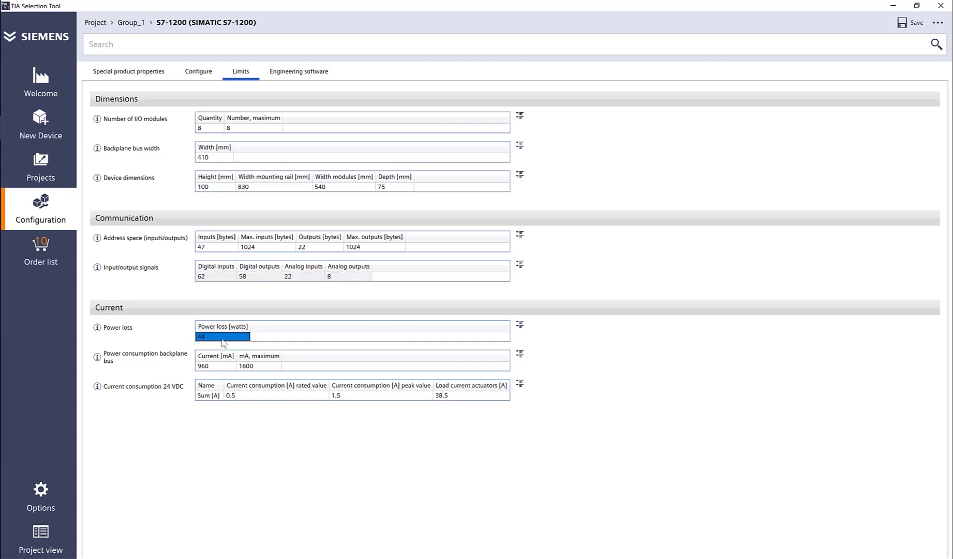
left_click(215, 367)
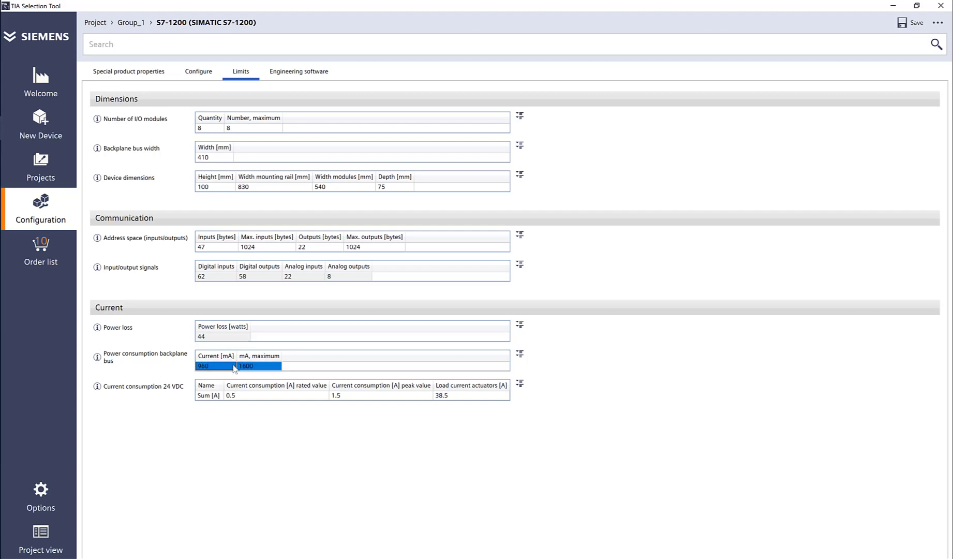
left_click(237, 396)
left_click(396, 399)
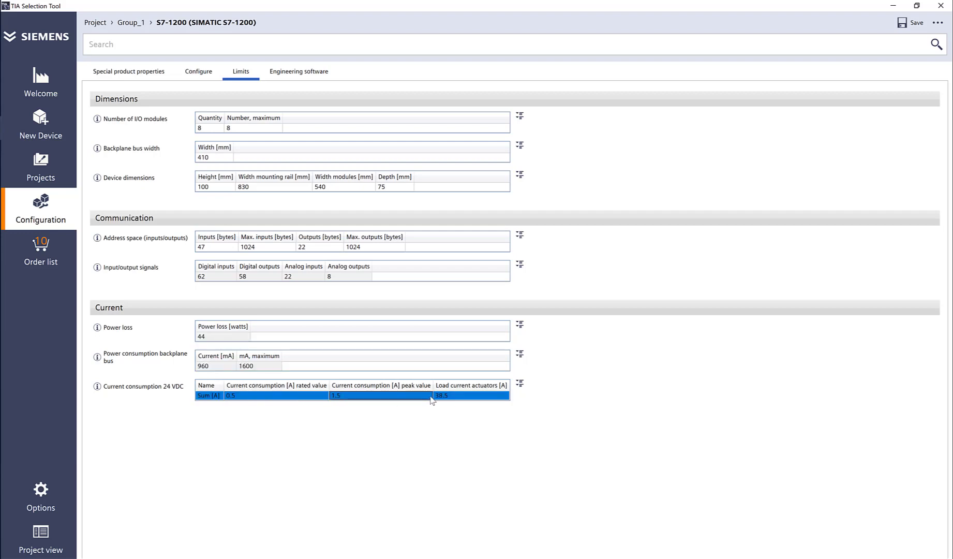
left_click(448, 399)
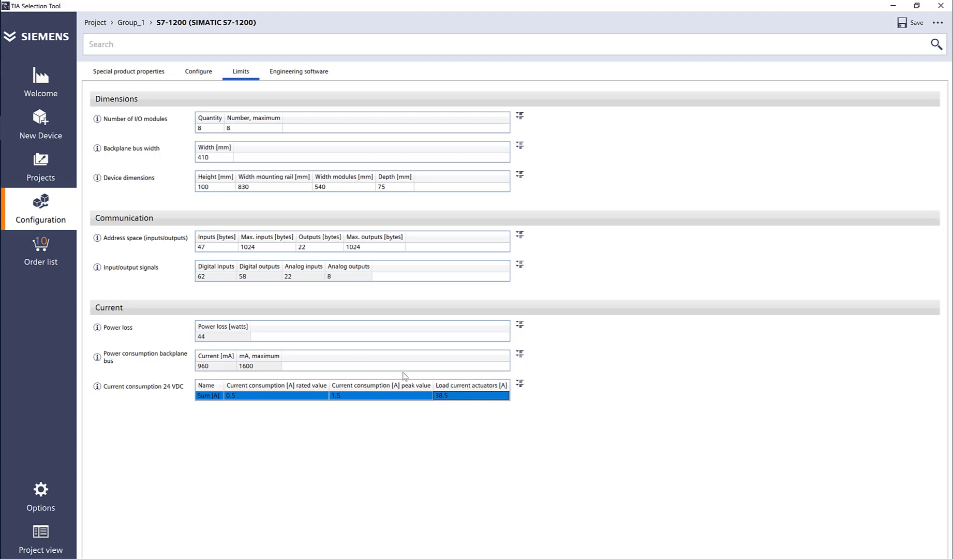
Export the station's order list as an .xlsx file named 1200 on the Desktop
left_click(47, 254)
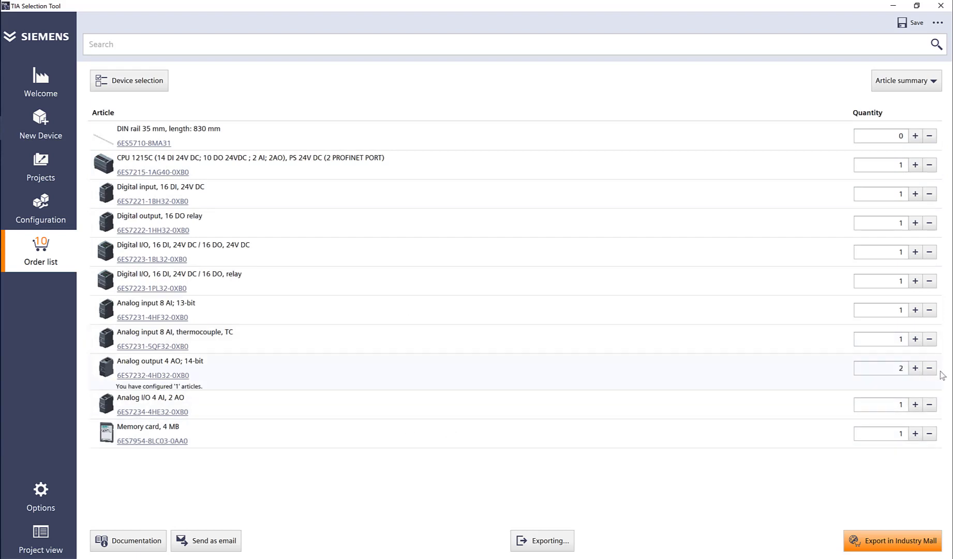
left_click(558, 544)
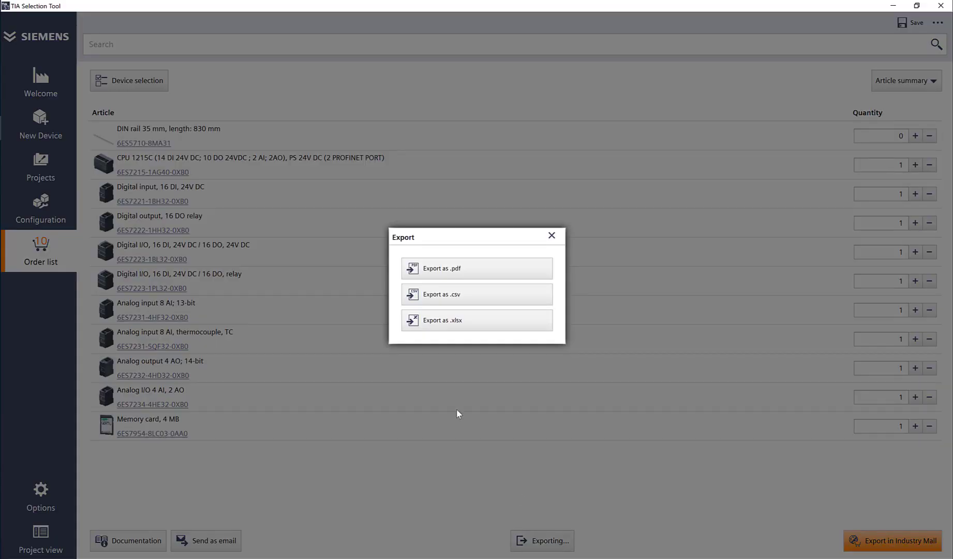
left_click(462, 325)
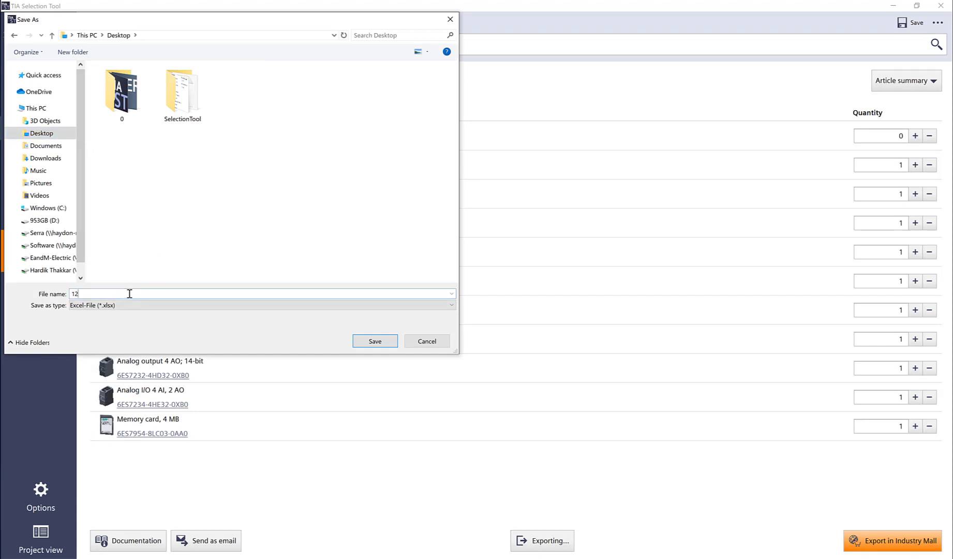
key("Return")
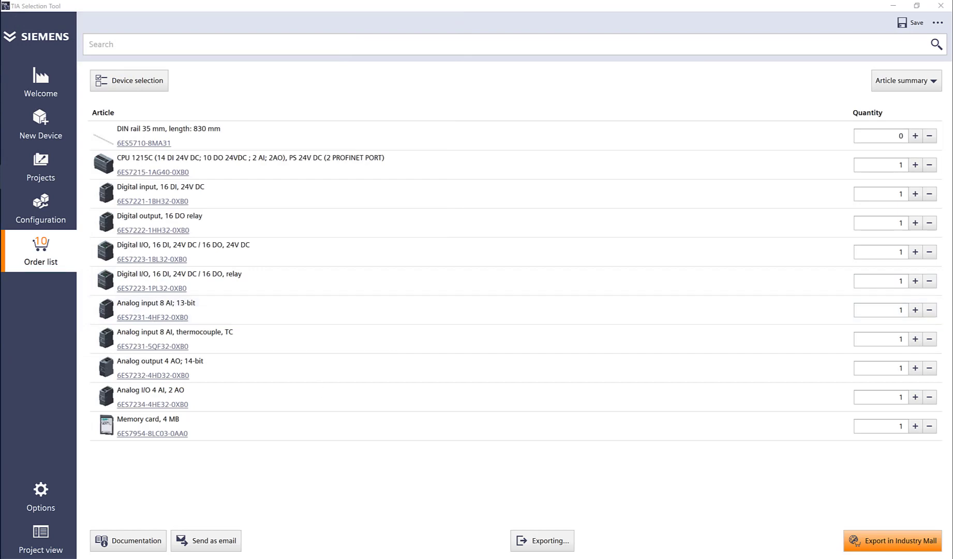
Maximize the exported 1200.xlsx workbook in Excel and autofit the column widths of the whole sheet
left_click_drag(248, 387, 348, 185)
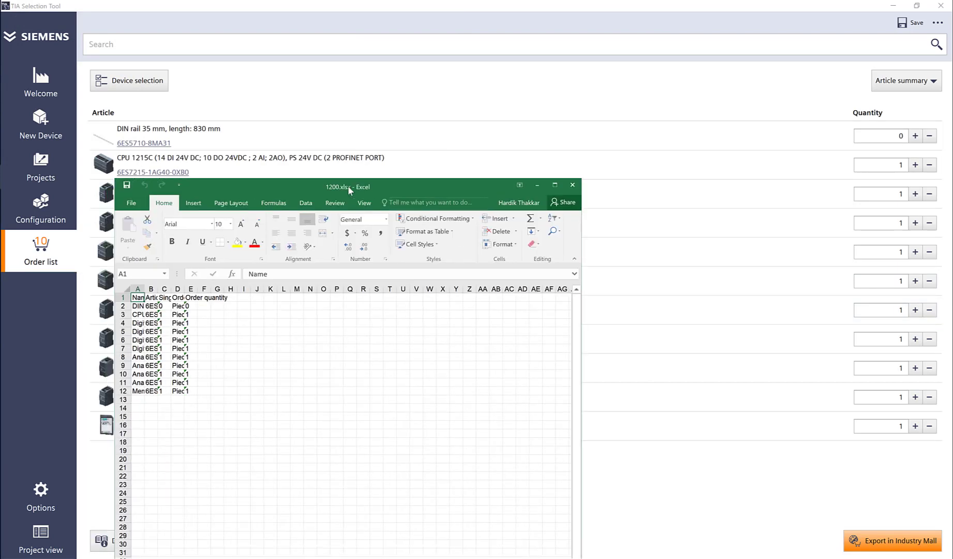
double_click(348, 185)
left_click(12, 110)
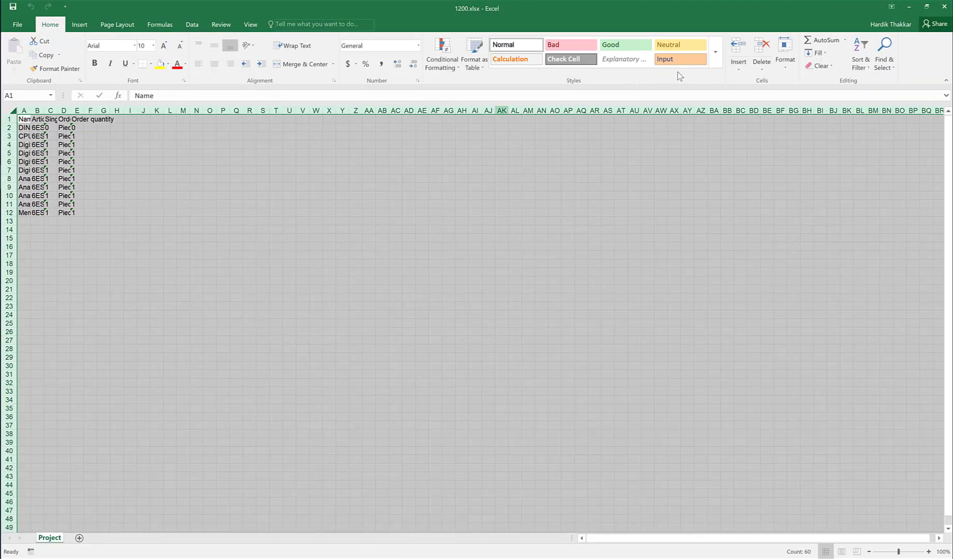
left_click(785, 52)
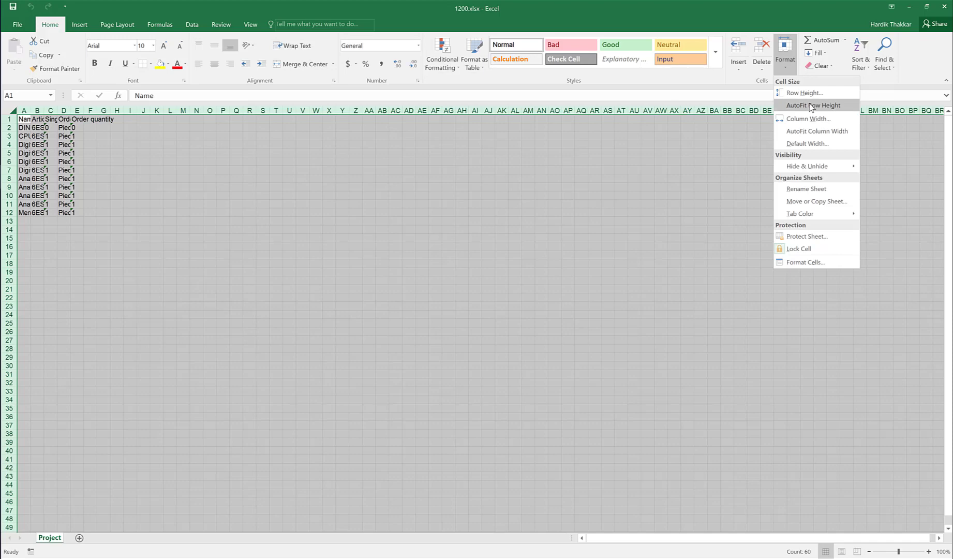
left_click(815, 131)
left_click(204, 142)
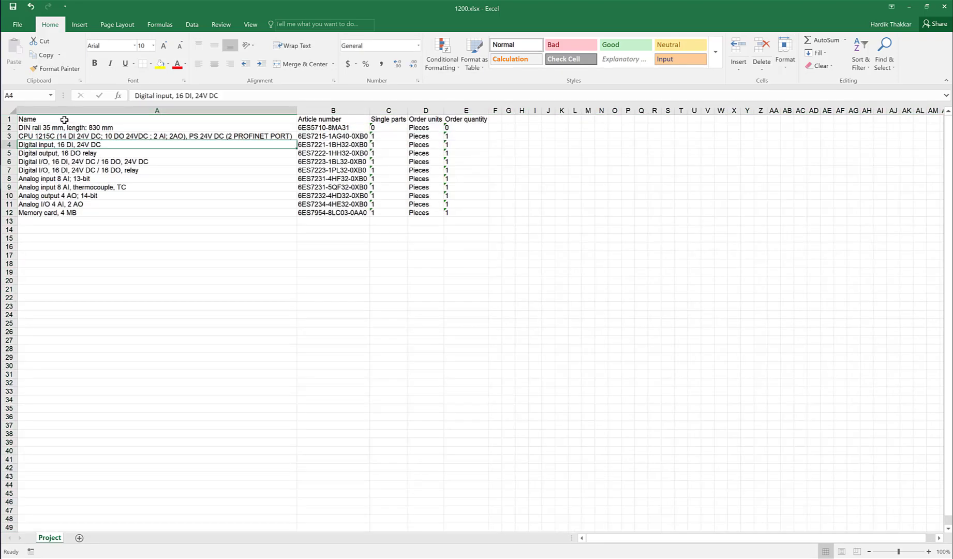
Review the exported article table in A1:E12 and close the workbook without saving, returning to TIA Selection Tool
left_click_drag(64, 120, 450, 213)
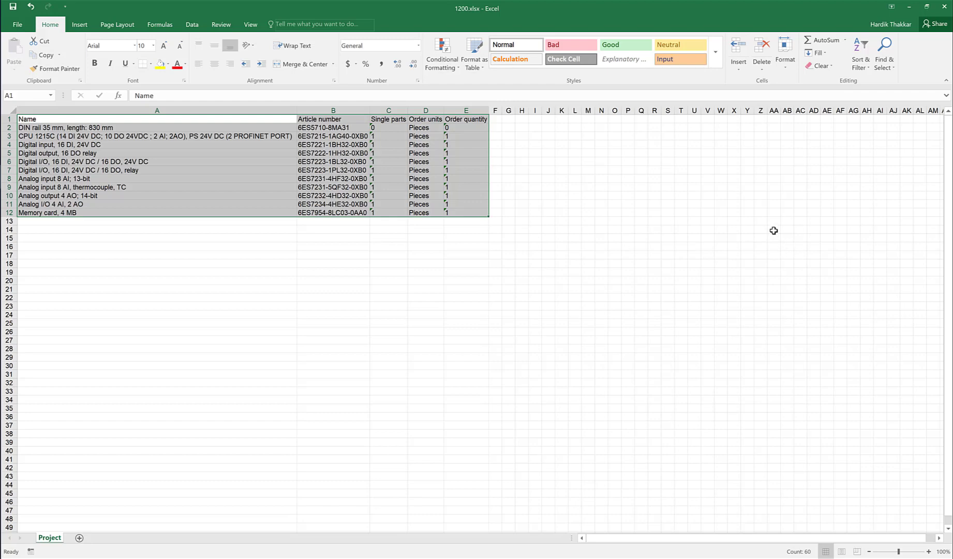
left_click(946, 7)
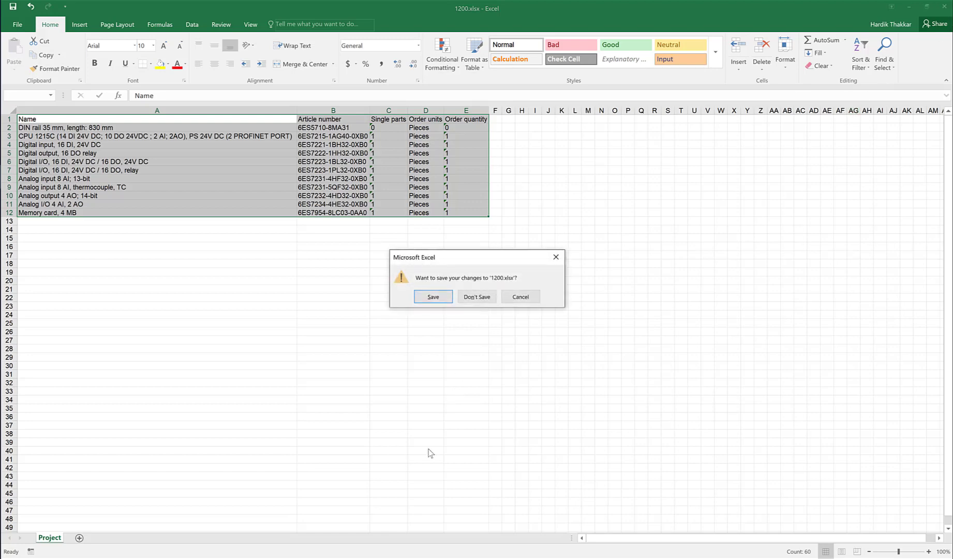
left_click(487, 299)
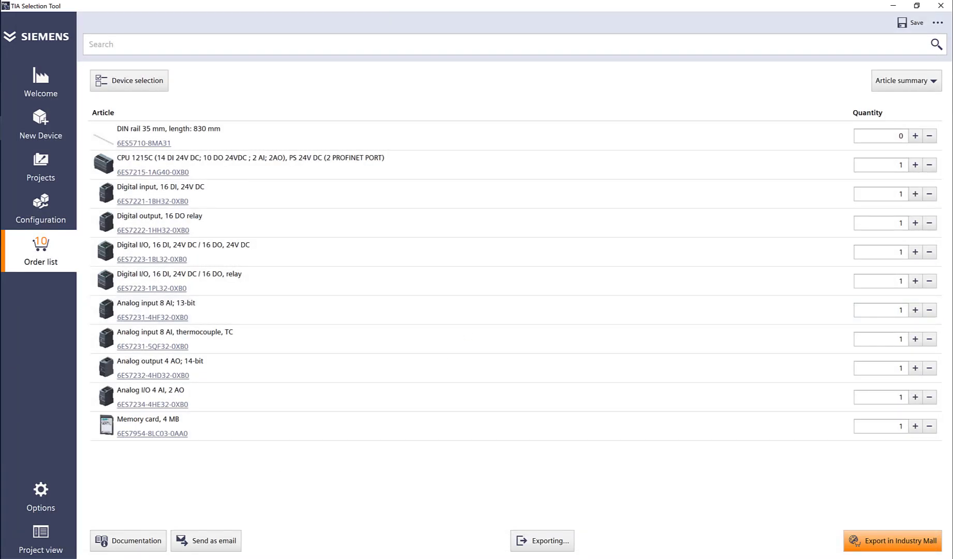